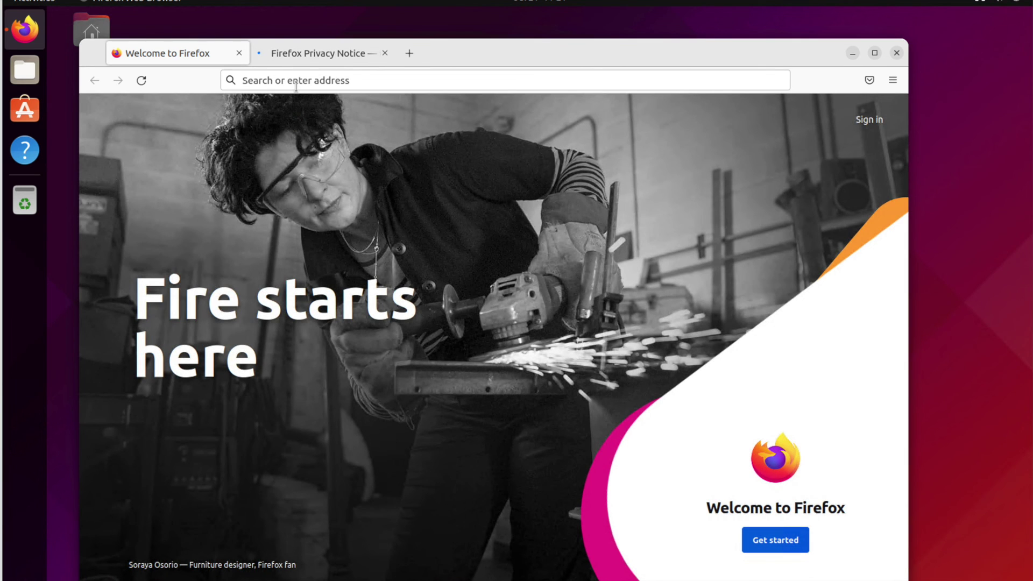
Search the web for "libre office" and open the LibreOffice website in the maximized browser window
left_click(300, 82)
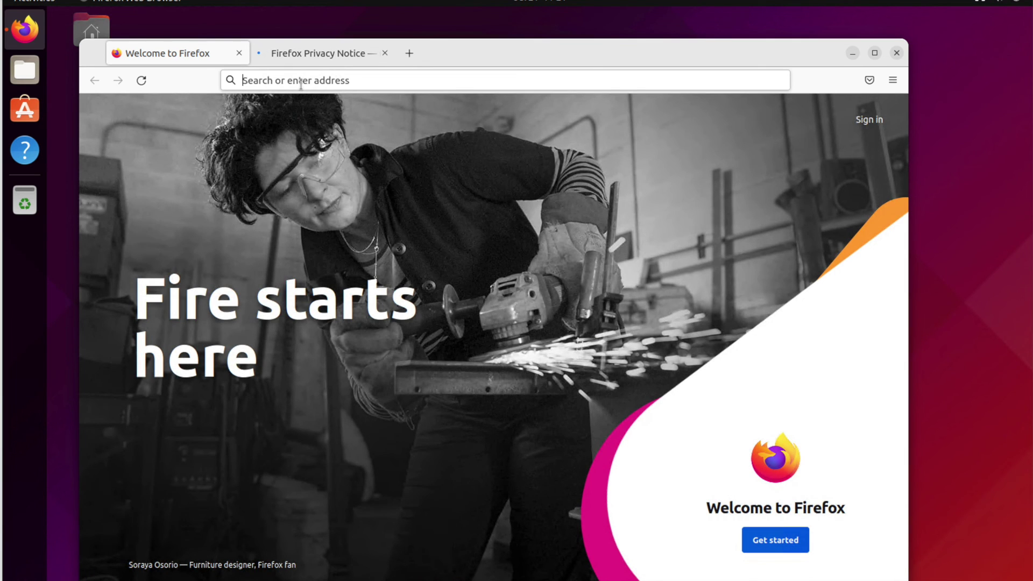
type("libre office")
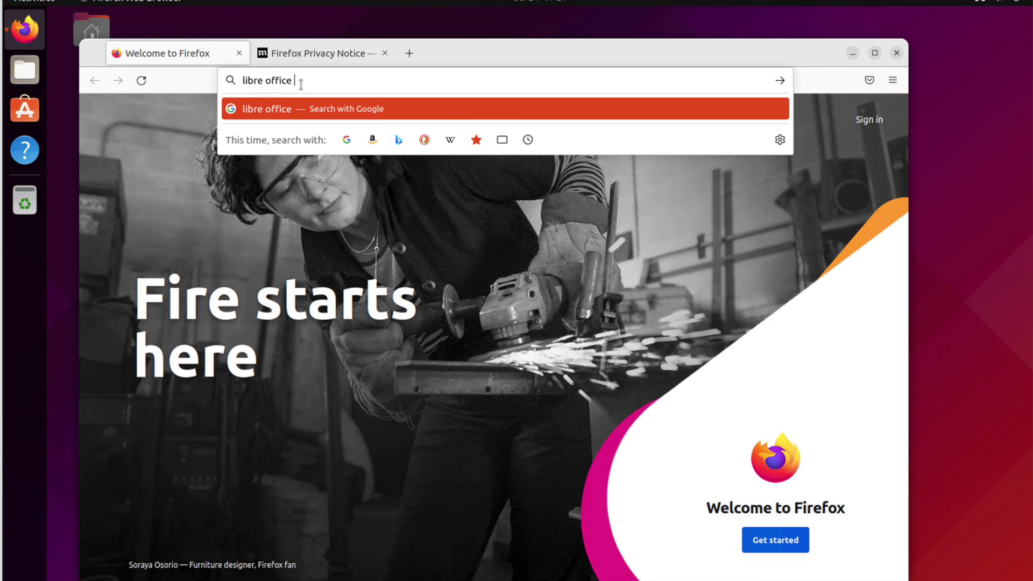
key("Return")
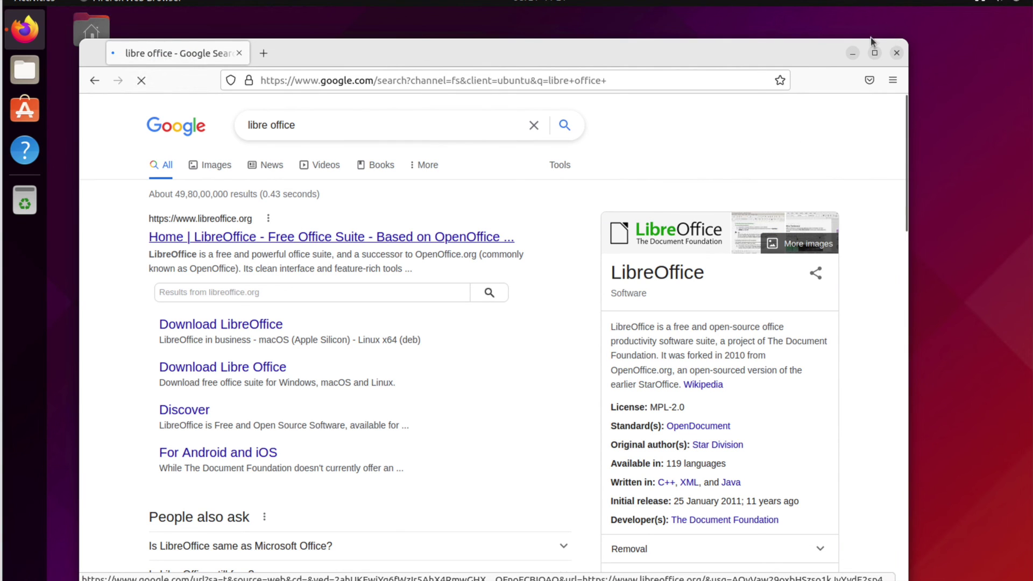
left_click(876, 53)
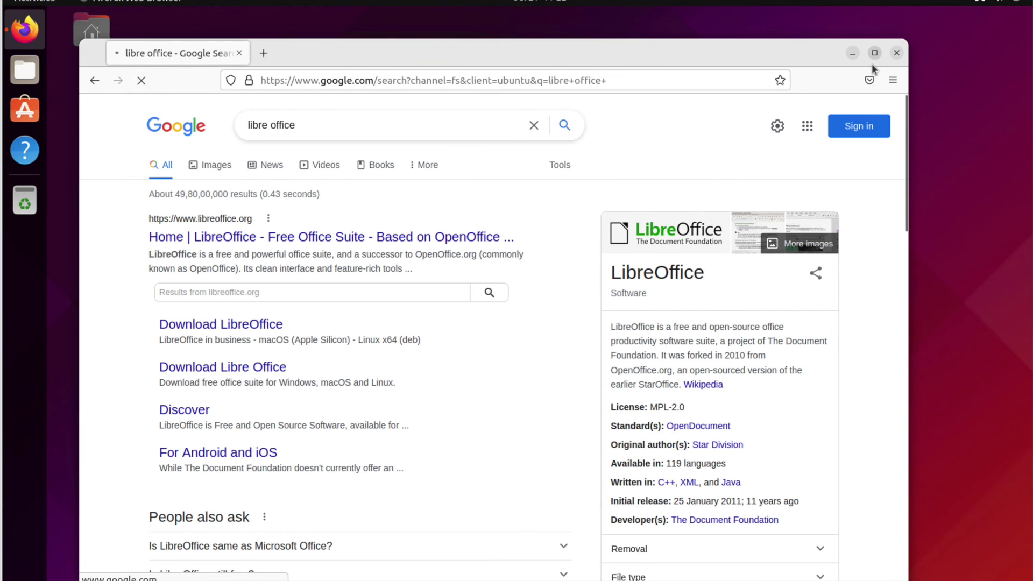
left_click(874, 53)
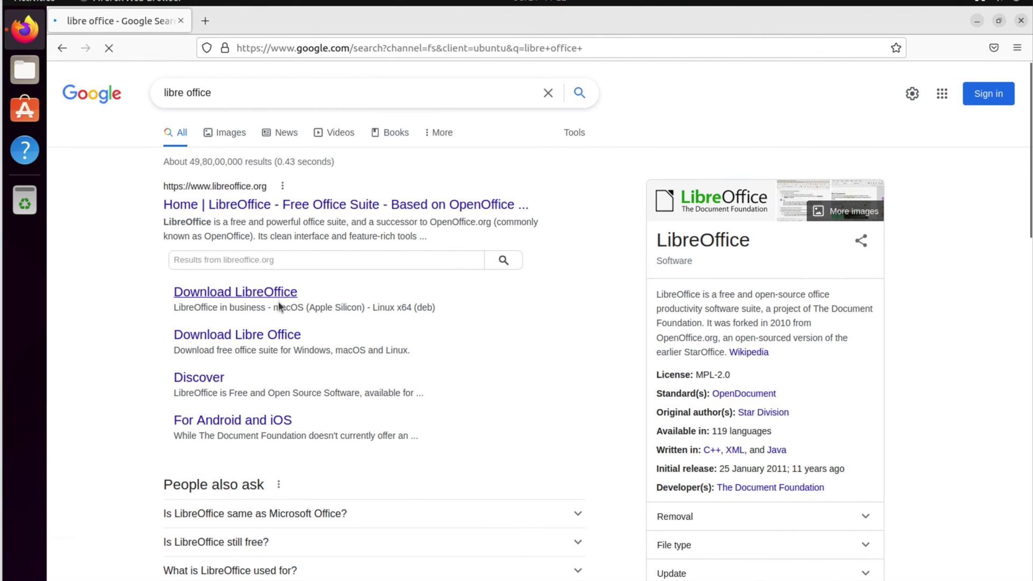
left_click(261, 295)
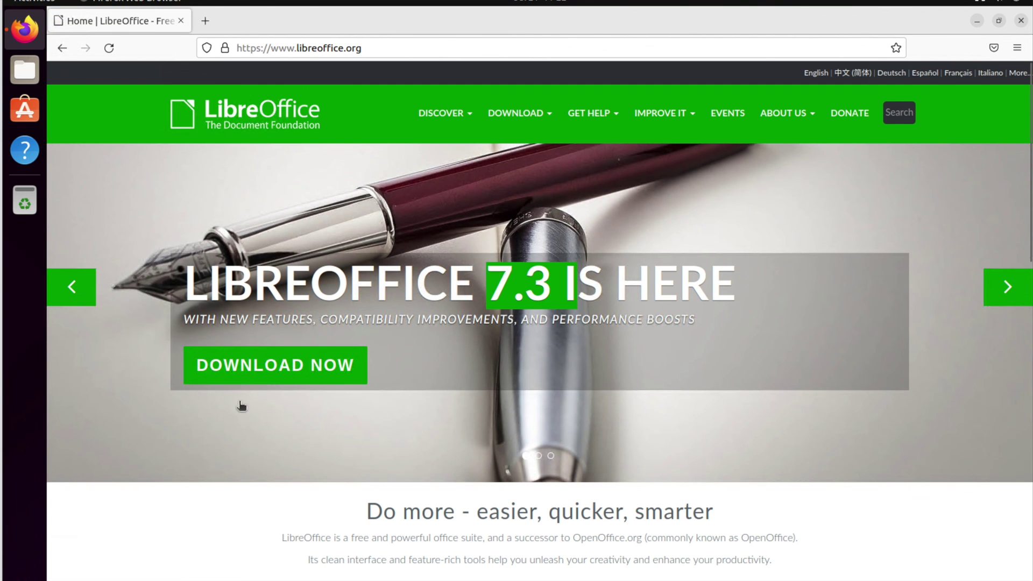
Download LibreOffice 7.3.5 with Linux (64-bit) (deb) chosen as the operating system
left_click(296, 367)
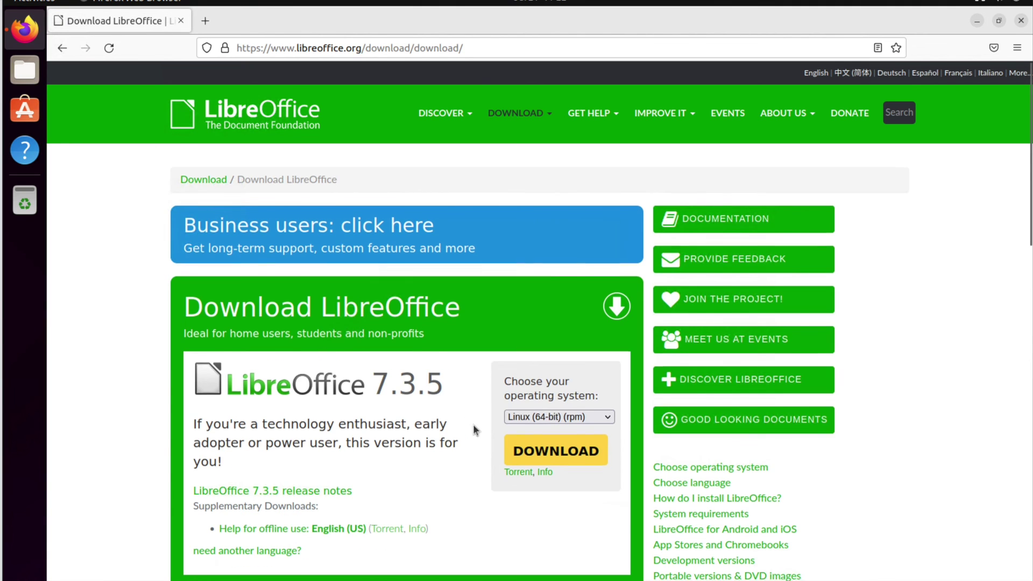
scroll(538, 388, "down", 5)
scroll(556, 298, "up", 6)
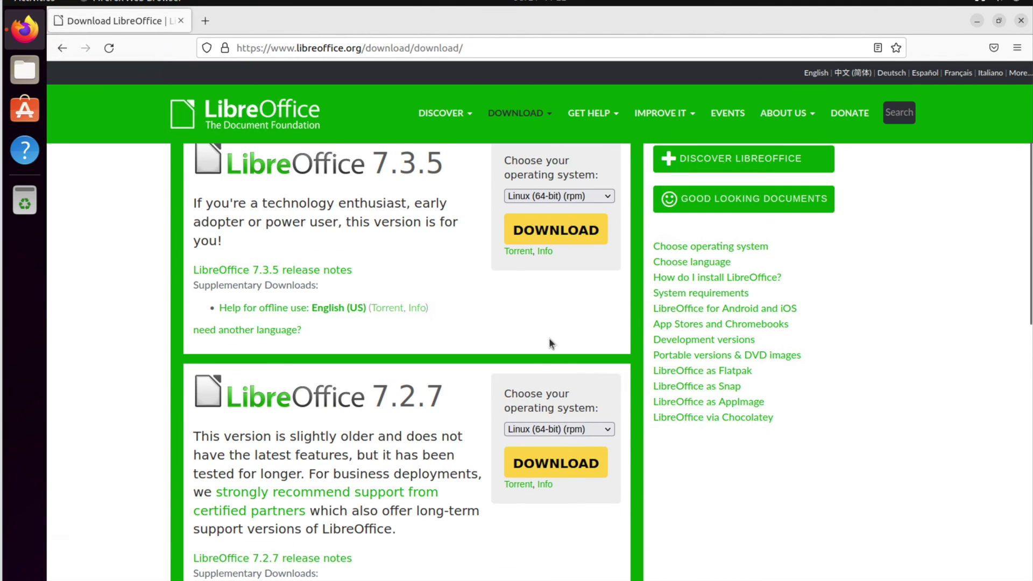
left_click(568, 418)
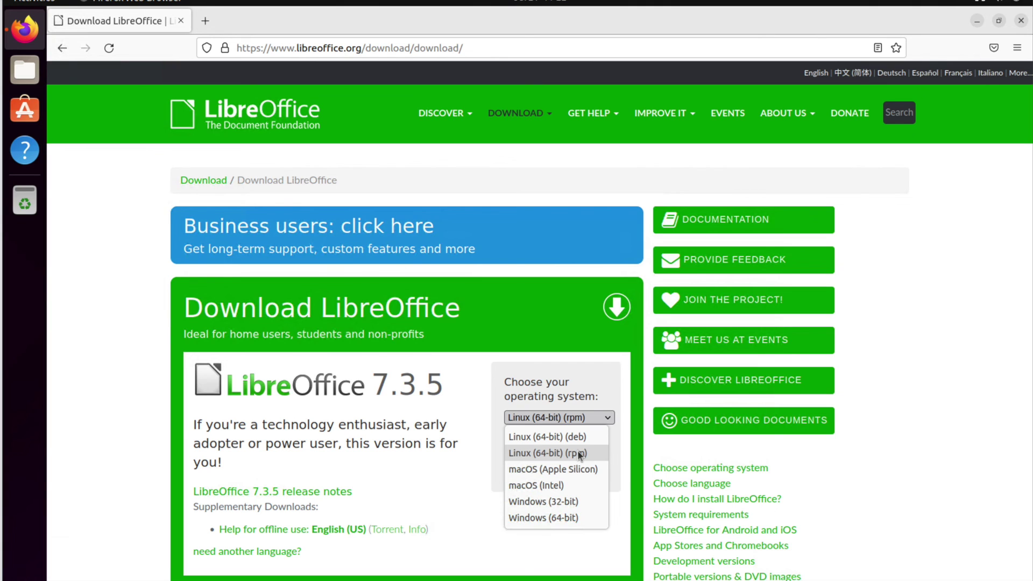
left_click(567, 438)
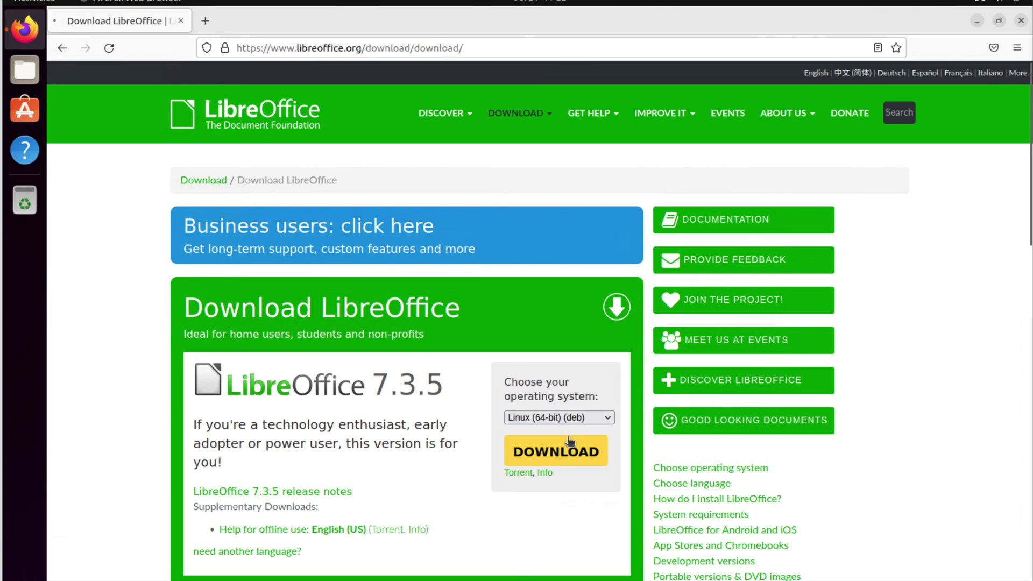
left_click(555, 460)
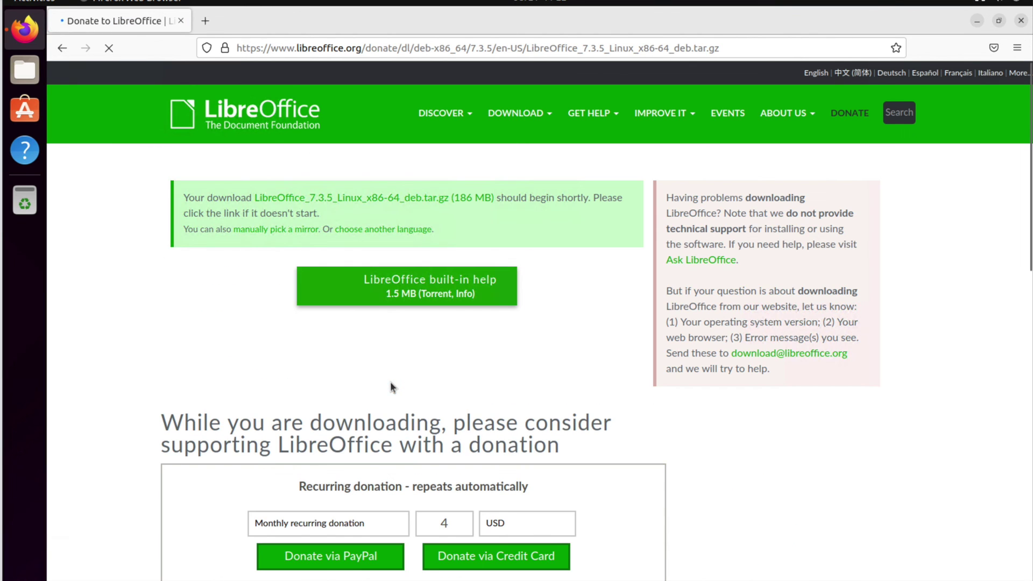
Examine the recurring donation form's frequency, amount and currency options on the download page
scroll(399, 381, "down", 4)
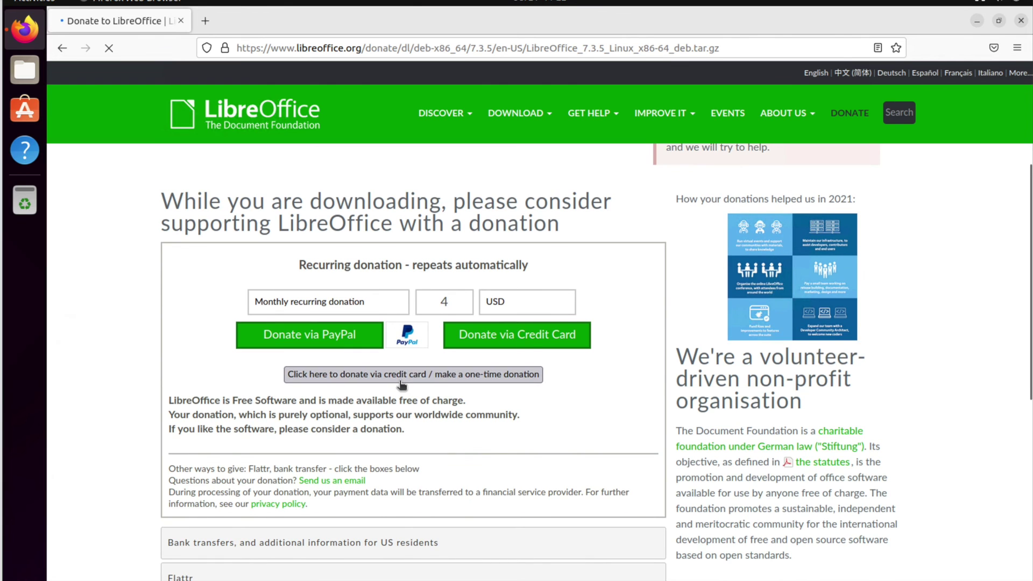
scroll(401, 383, "up", 4)
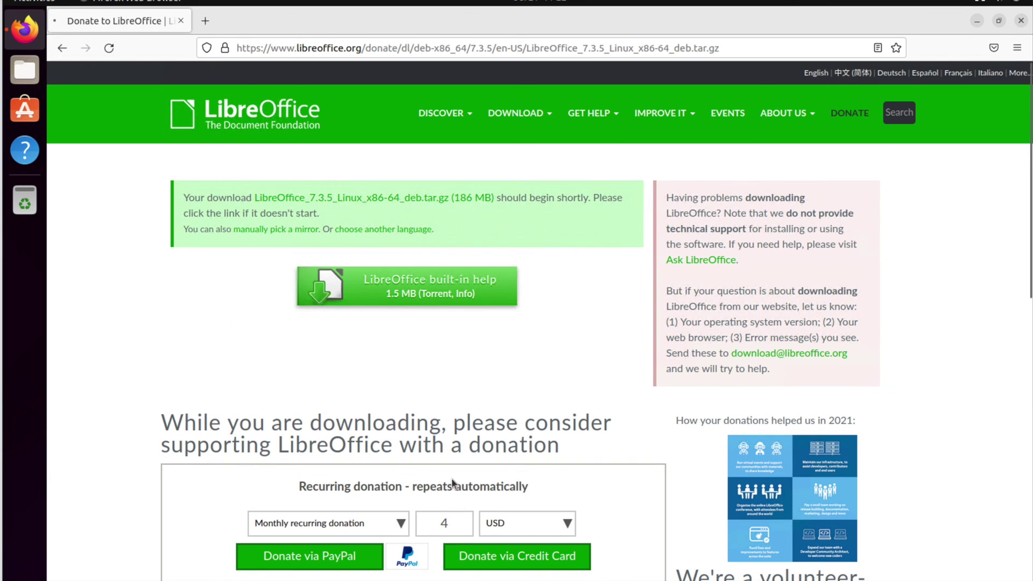
left_click(387, 526)
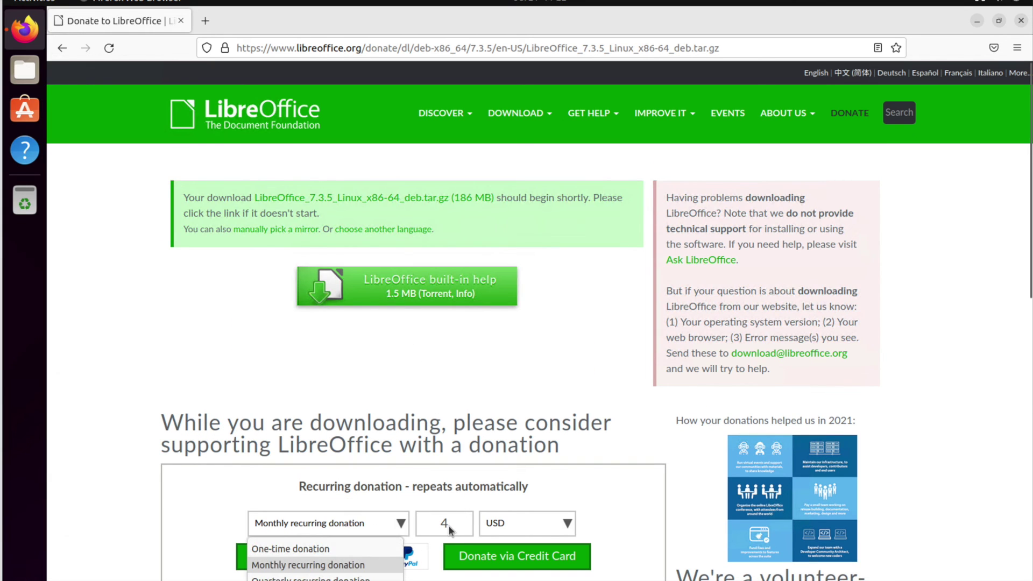
left_click(533, 531)
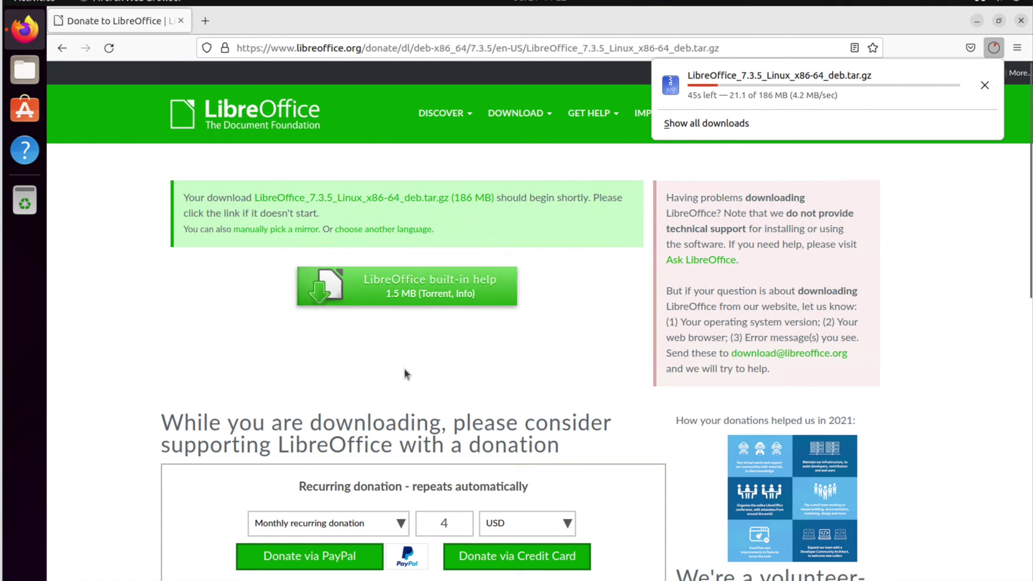
scroll(405, 368, "down", 4)
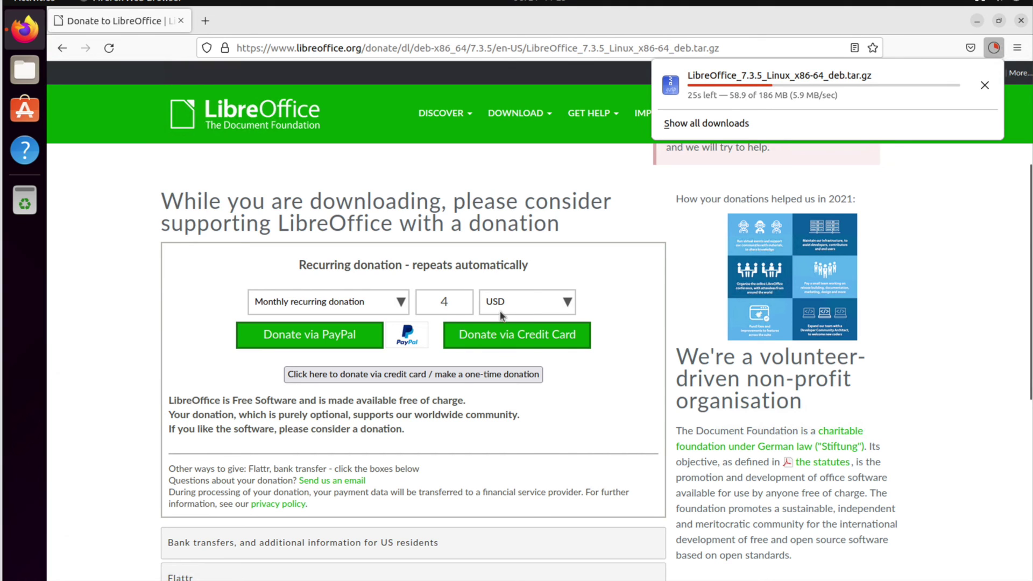
left_click(446, 311)
double_click(446, 311)
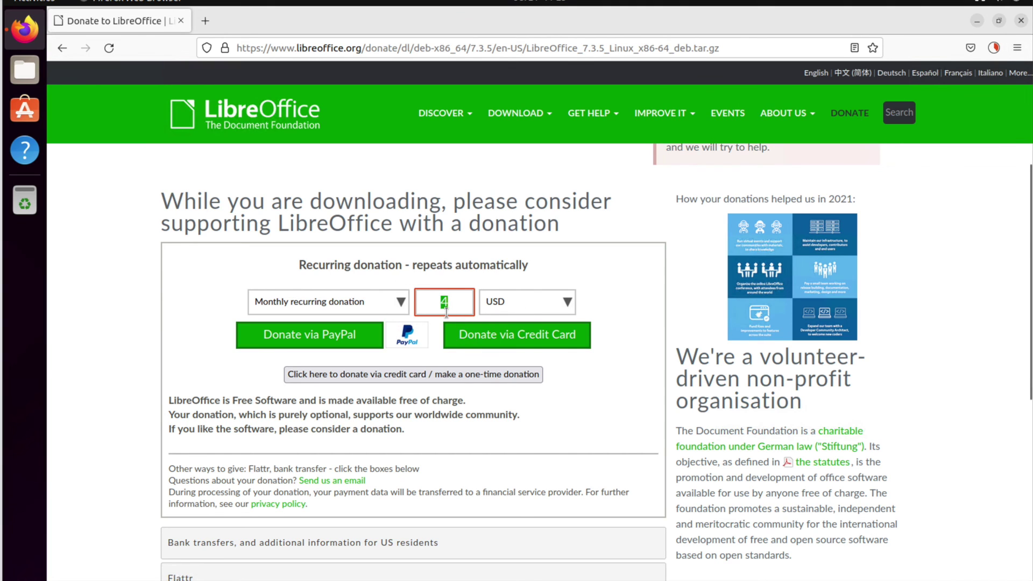
Show all downloads and check the actions available for LibreOffice_7.3.5_Linux_x86-64_deb.tar.gz
left_click(994, 48)
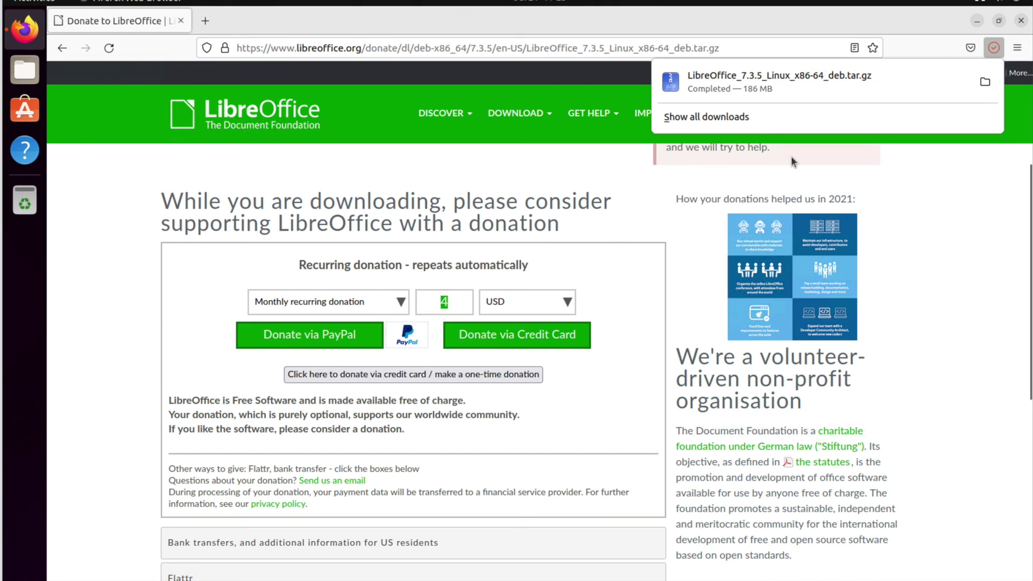
left_click(721, 117)
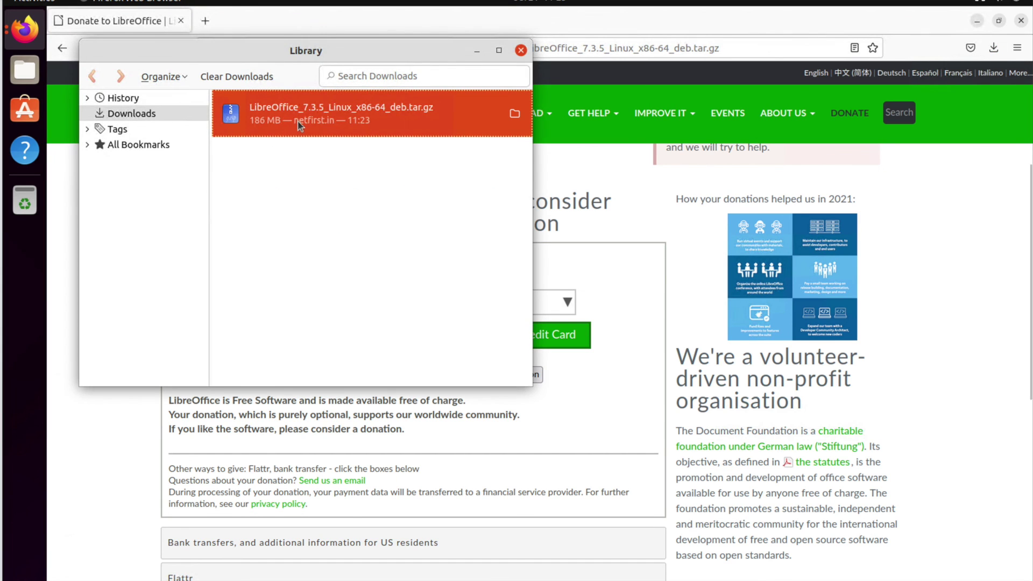
right_click(302, 125)
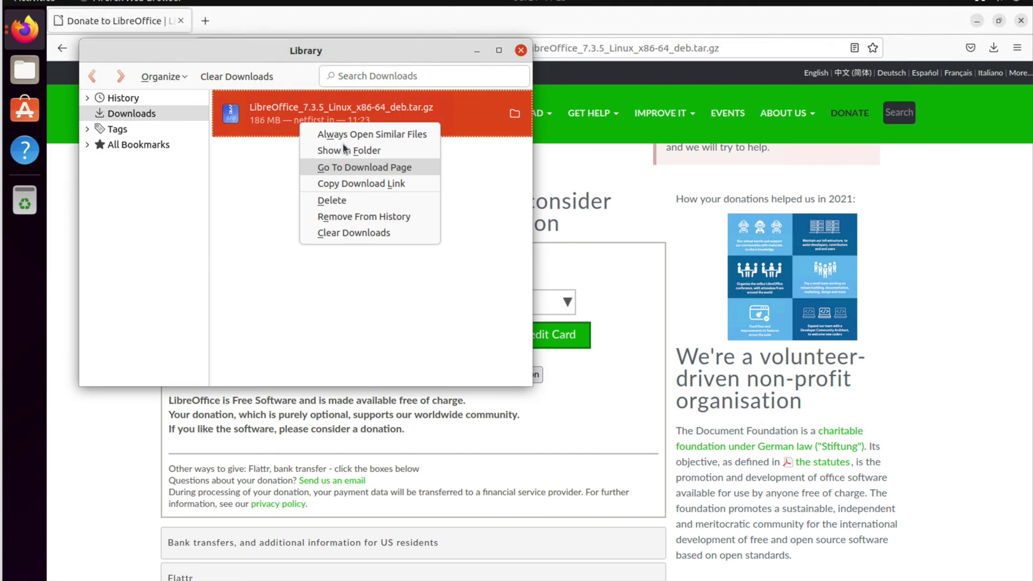
left_click(273, 225)
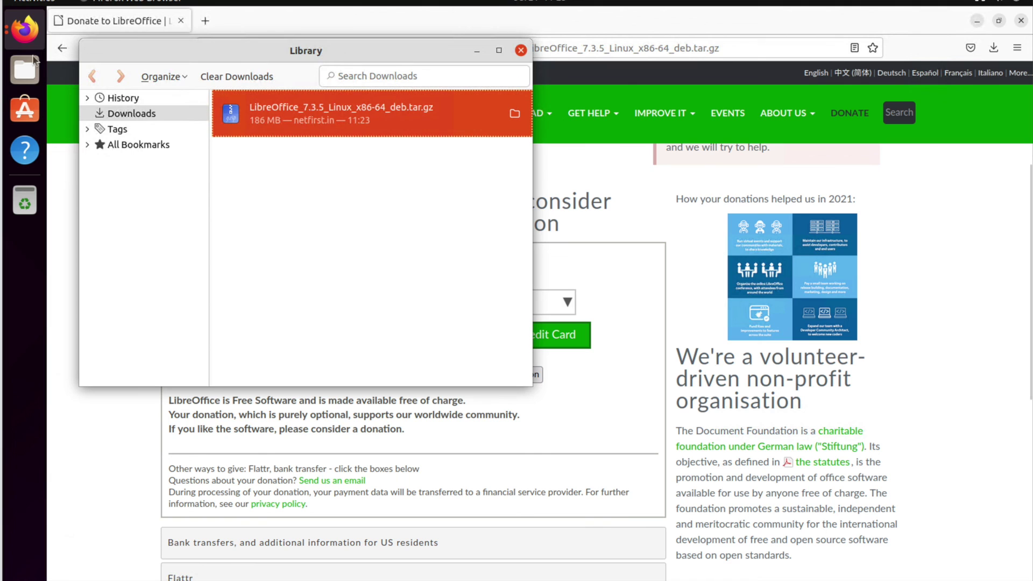
left_click(66, 396)
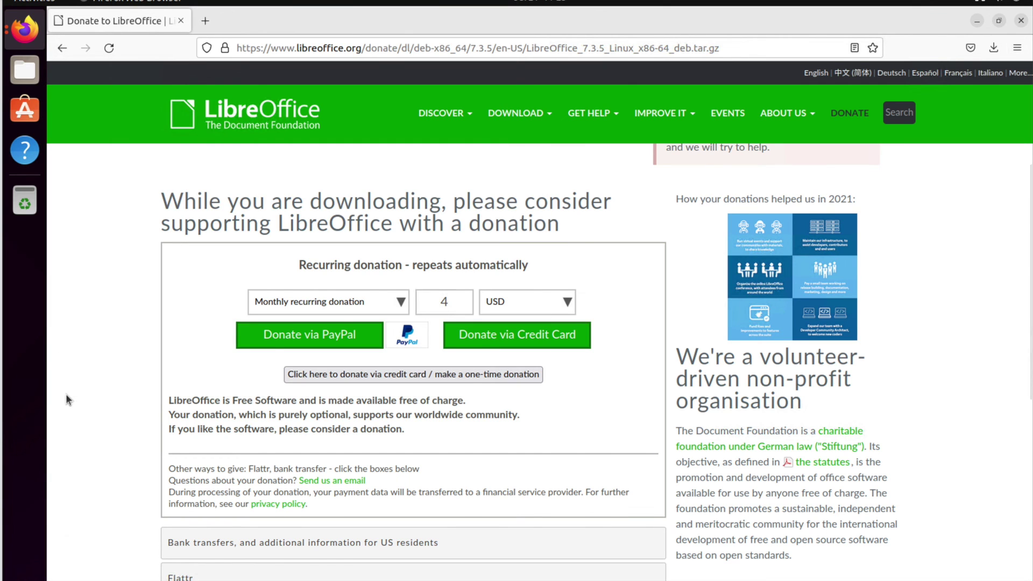
Find Terminal through the desktop's application search and pin it to the dock below Firefox
left_click(30, 35)
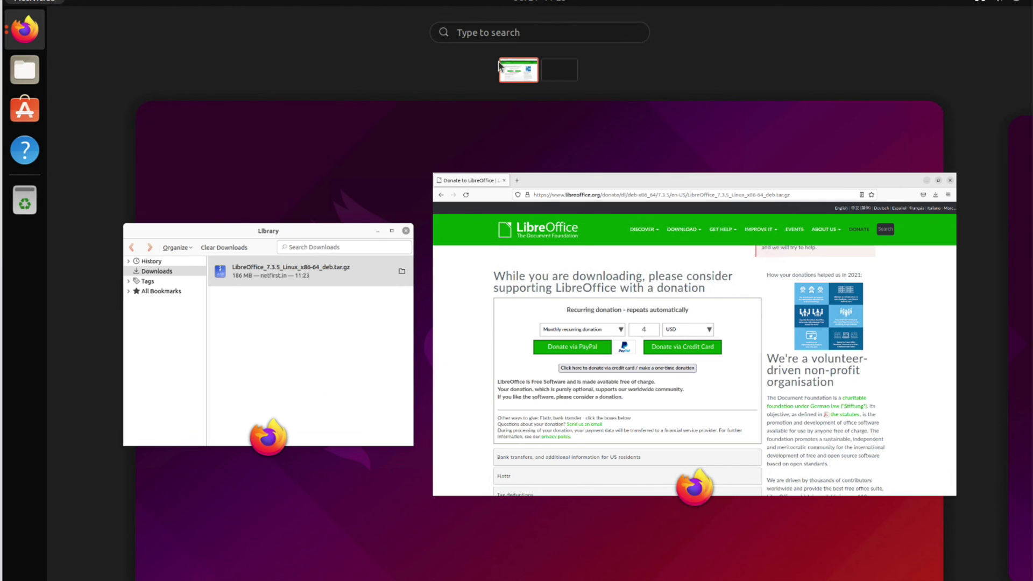
left_click(506, 34)
type("t")
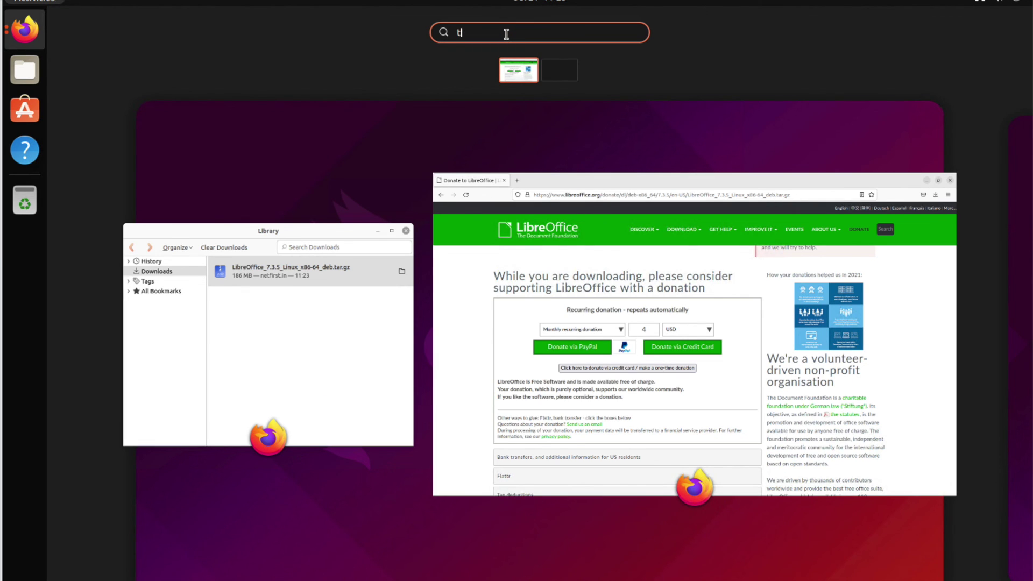
type("rlel")
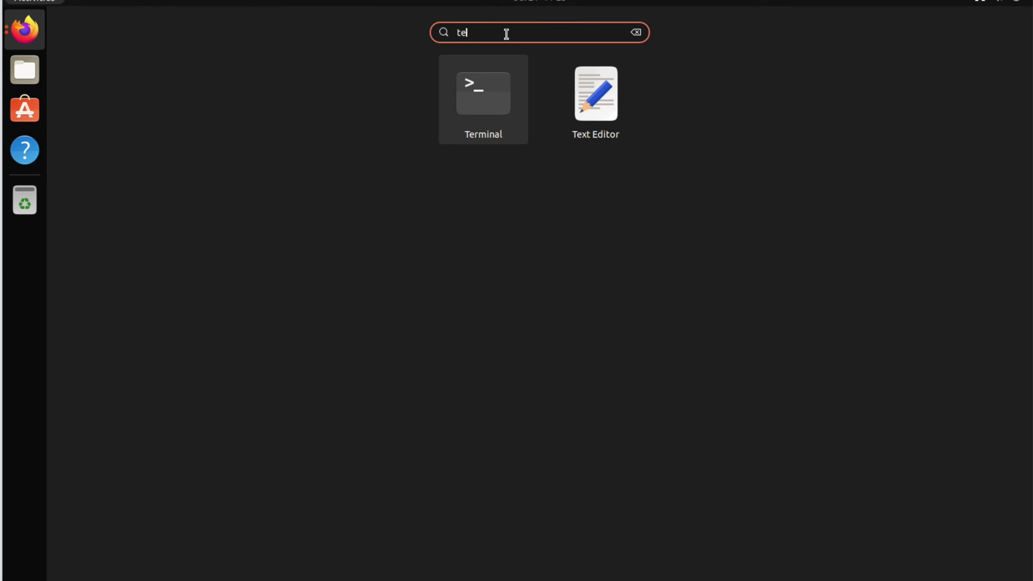
key("BackSpace")
type("rminal")
left_click_drag(563, 97, 24, 54)
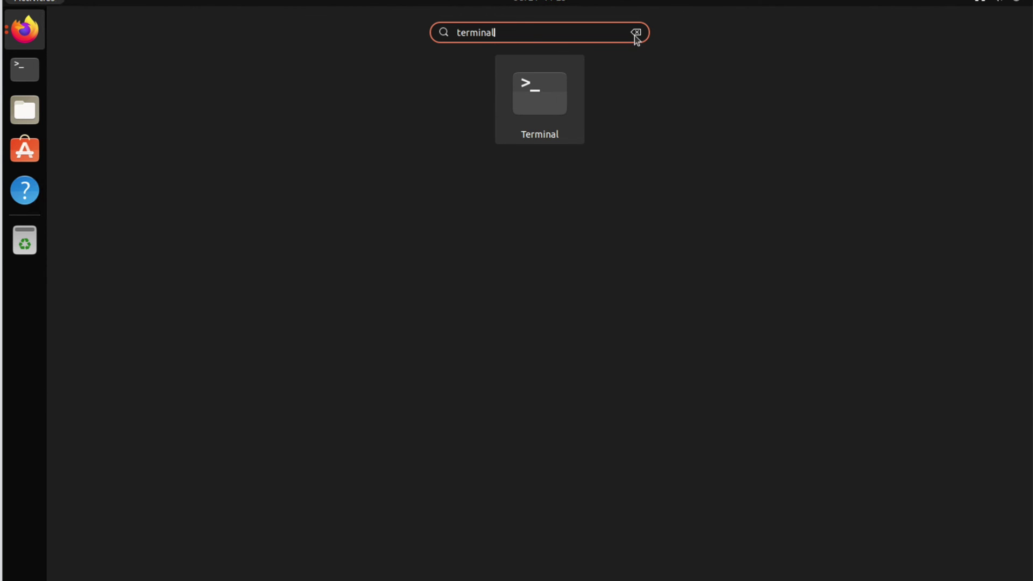
key("Escape")
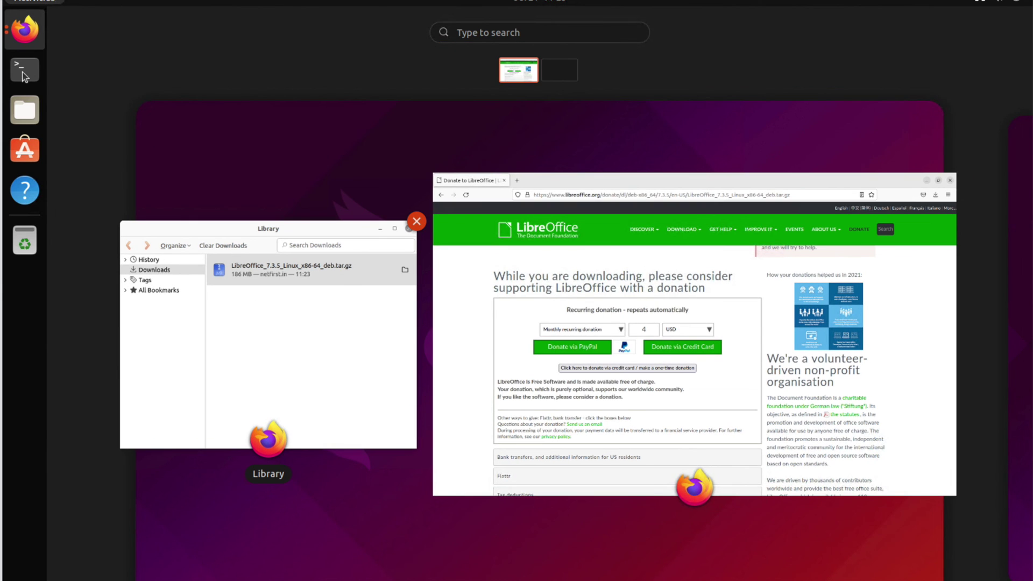
Launch Terminal in a maximized window, change to the Downloads directory and list its contents with ll
left_click(22, 73)
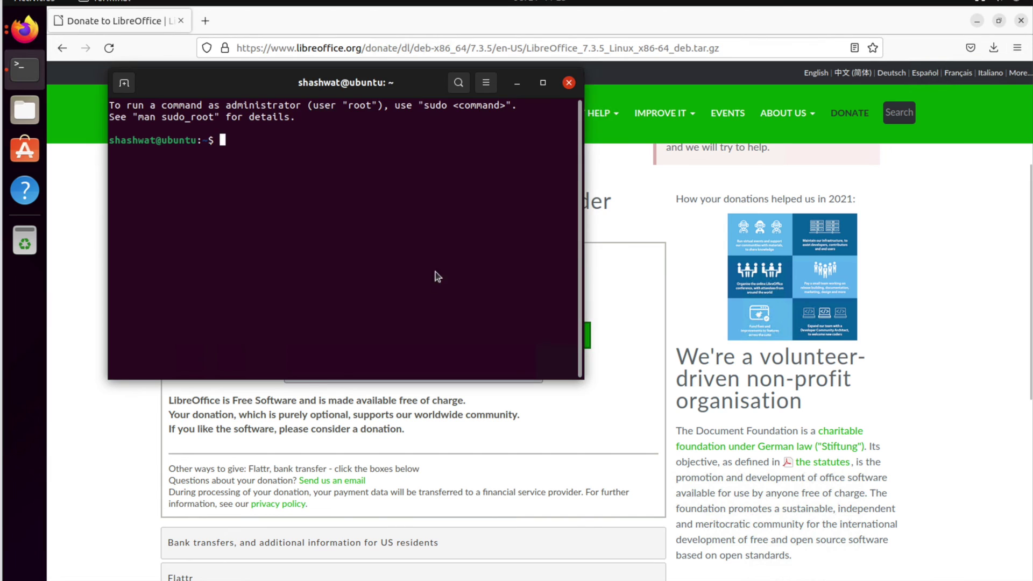
double_click(410, 87)
type("cd Dow")
key("Tab")
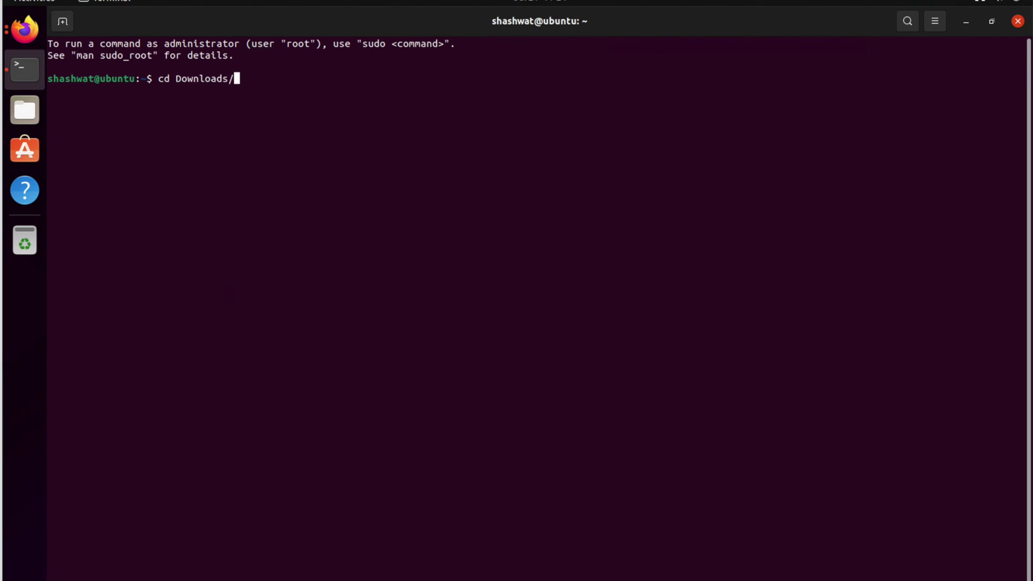
key("Return")
type("ll")
key("Return")
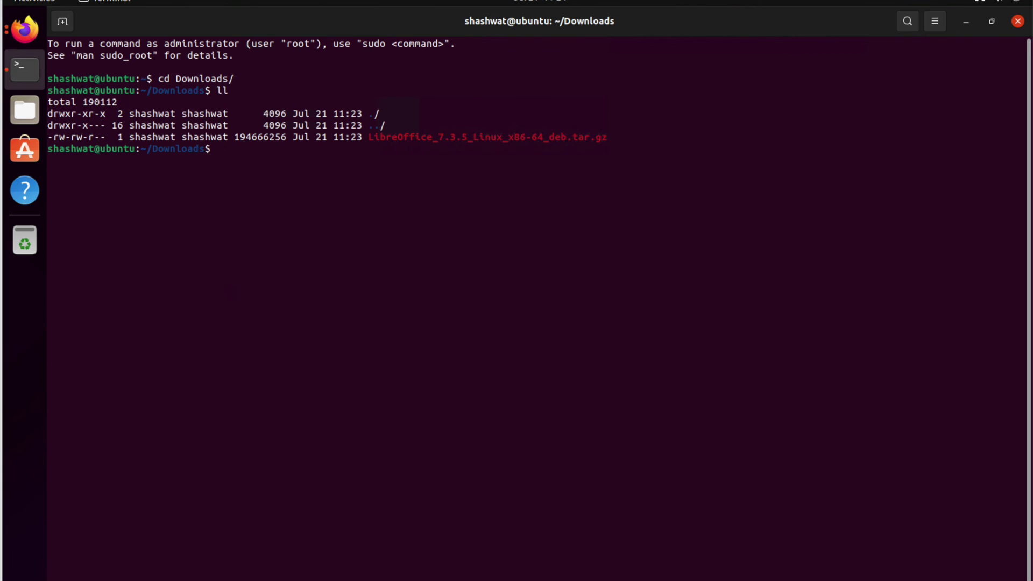
Switch to Files, go to the Downloads folder and view the contents of LibreOffice_7.3.5_Linux_x86-64_deb.tar.gz in Archive Manager
type("tar -xvzf")
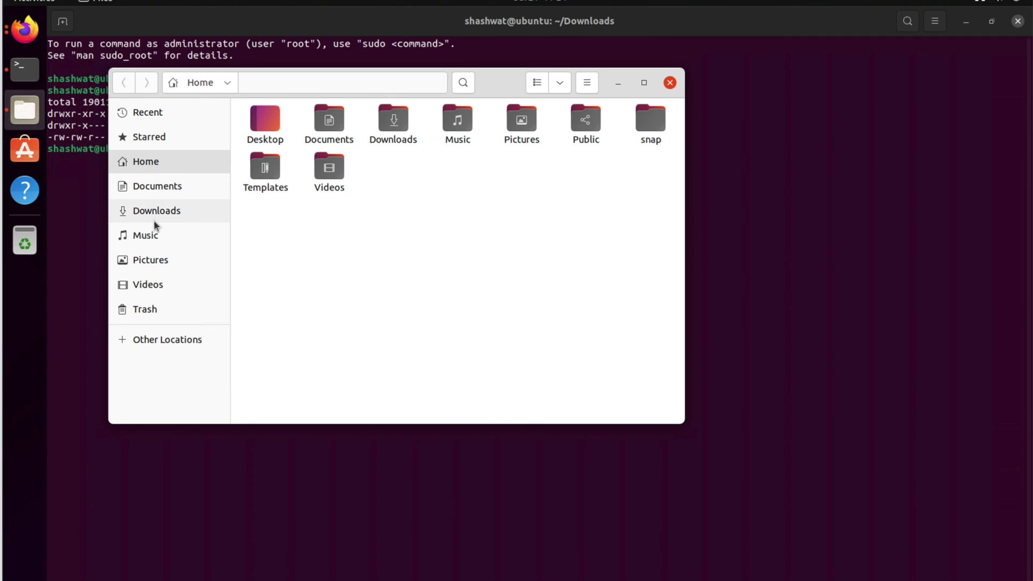
left_click(154, 216)
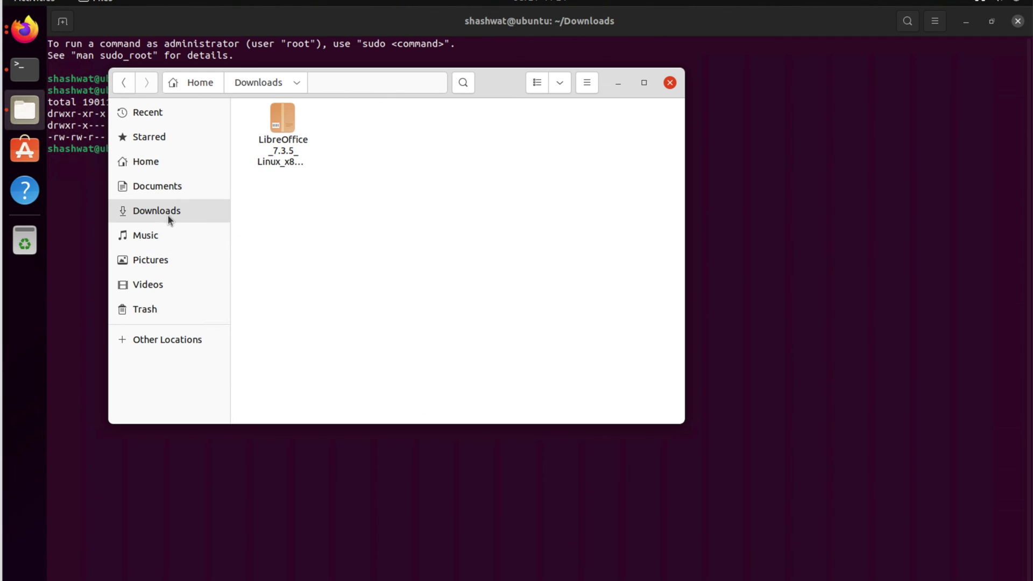
left_click(281, 147)
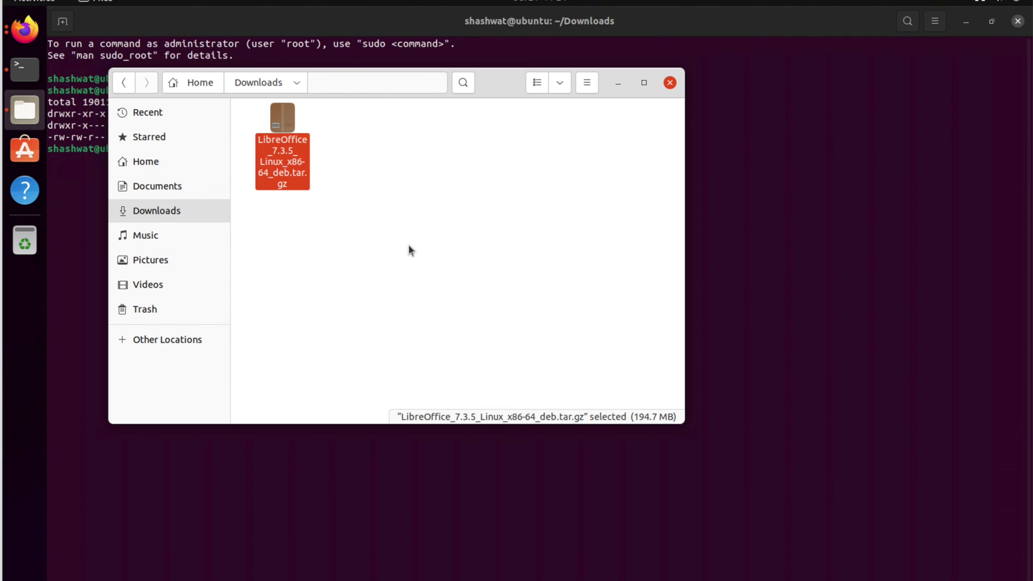
key("Return")
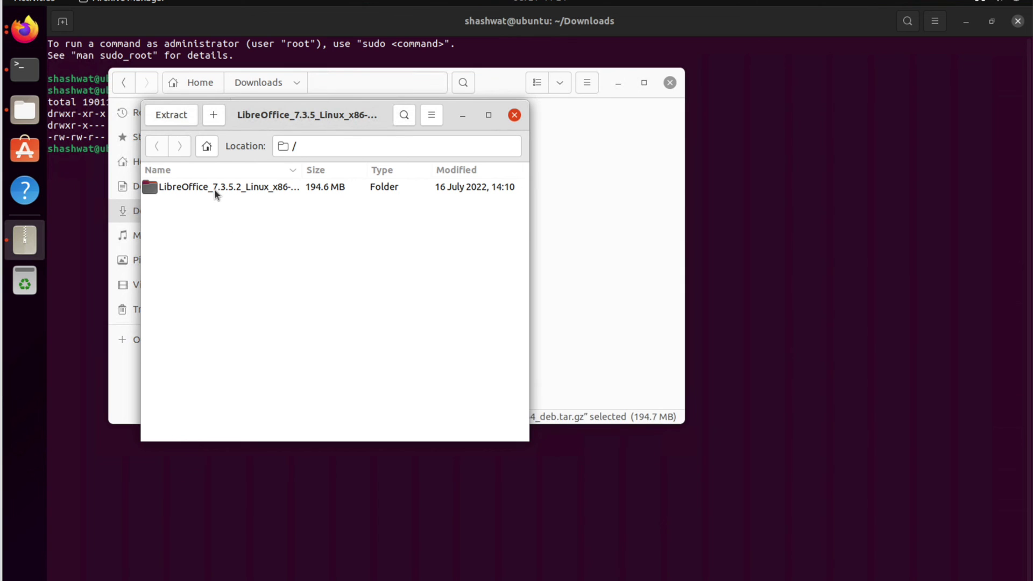
left_click_drag(538, 215, 392, 193)
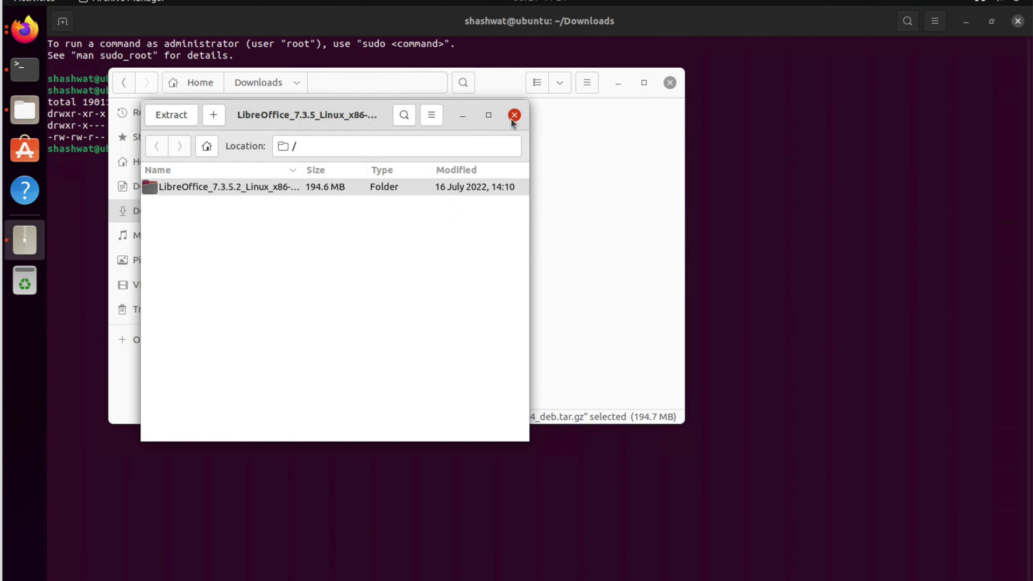
Close Archive Manager and extract LibreOffice_7.3.5_Linux_x86-64_deb.tar.gz in Terminal with tar -xvzf
left_click(513, 116)
left_click(804, 214)
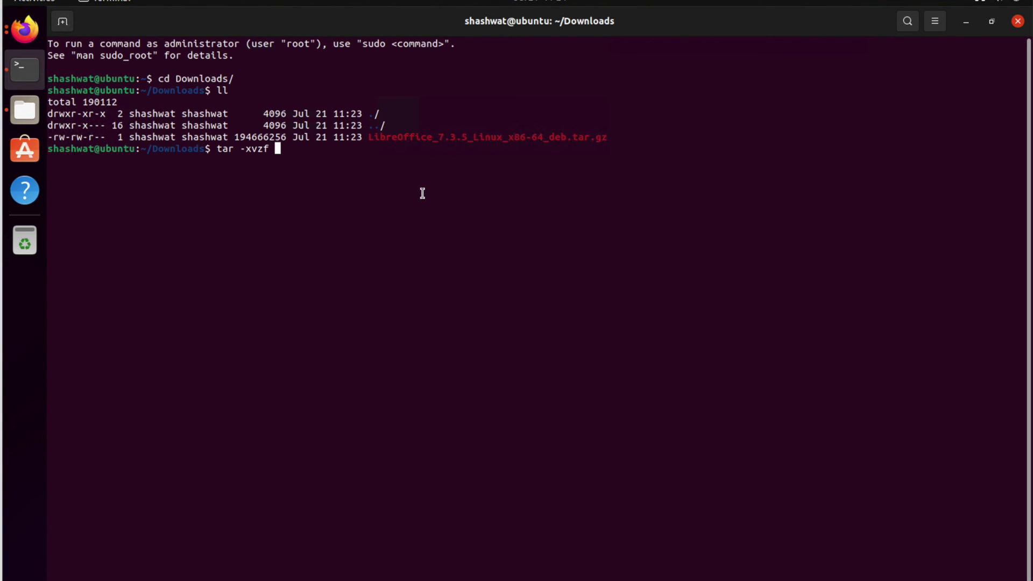
type("Li")
key("Tab")
key("Return")
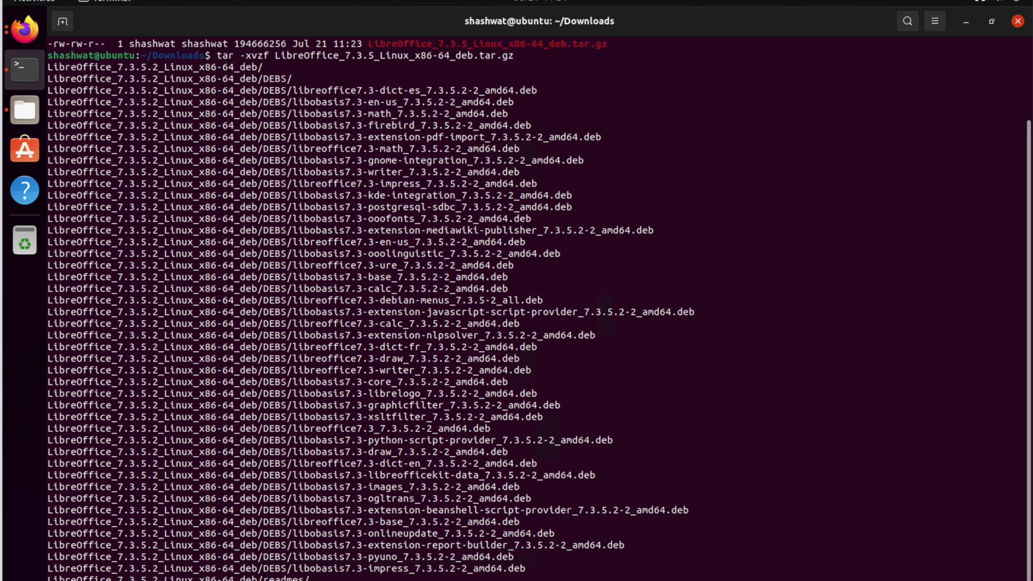
Switch to Files, open the DEBS folder inside the extracted LibreOffice folder and maximize the window
left_click(24, 110)
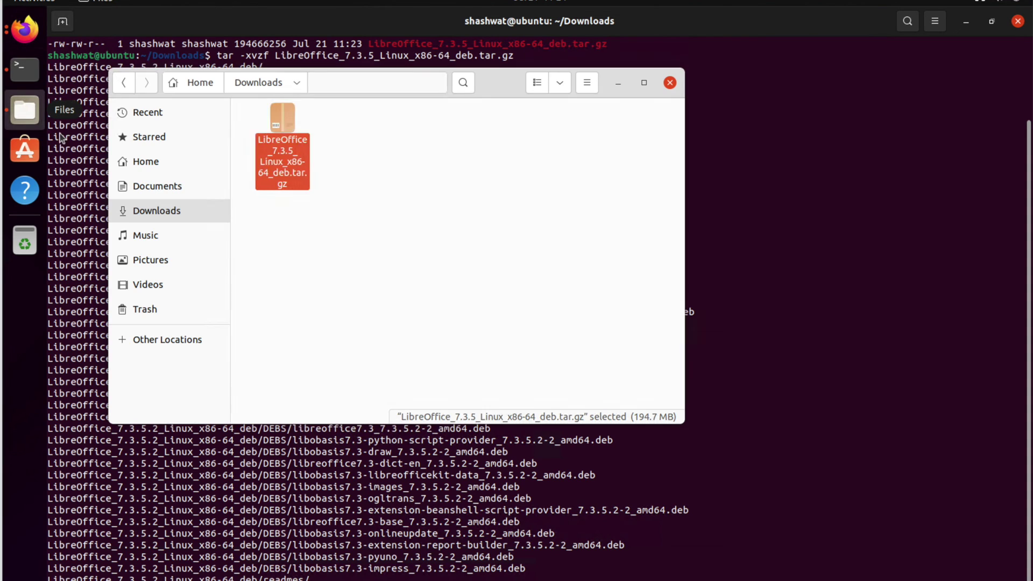
double_click(275, 121)
double_click(275, 120)
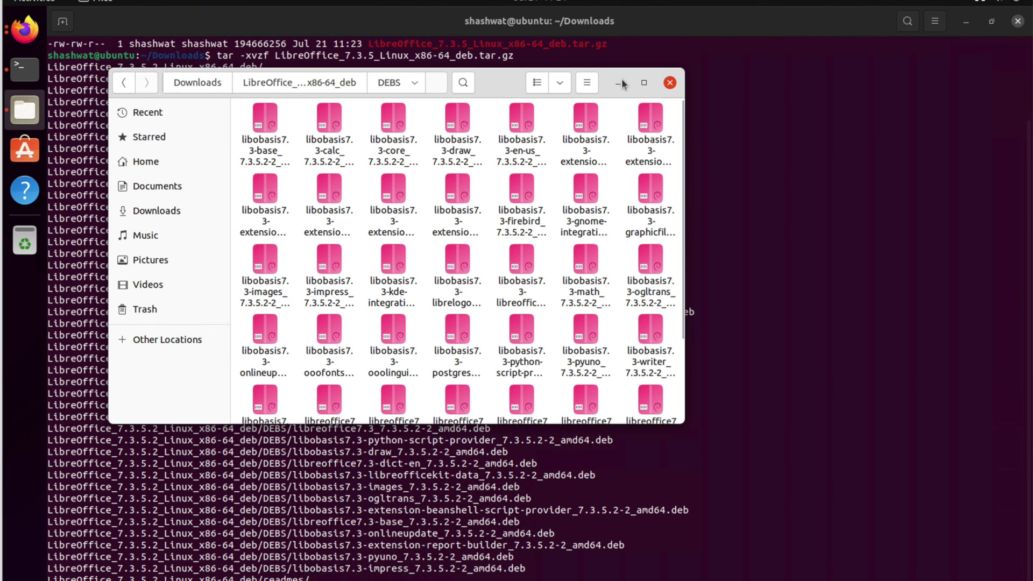
left_click(643, 84)
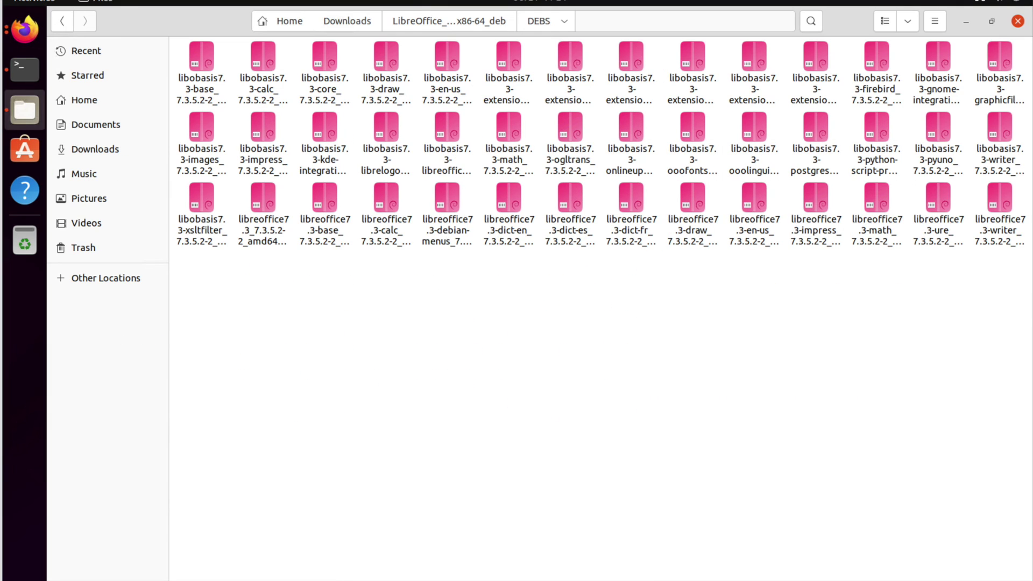
Examine the .deb packages in the DEBS folder, selecting several to see their full file names
left_click(447, 232)
left_click(525, 245)
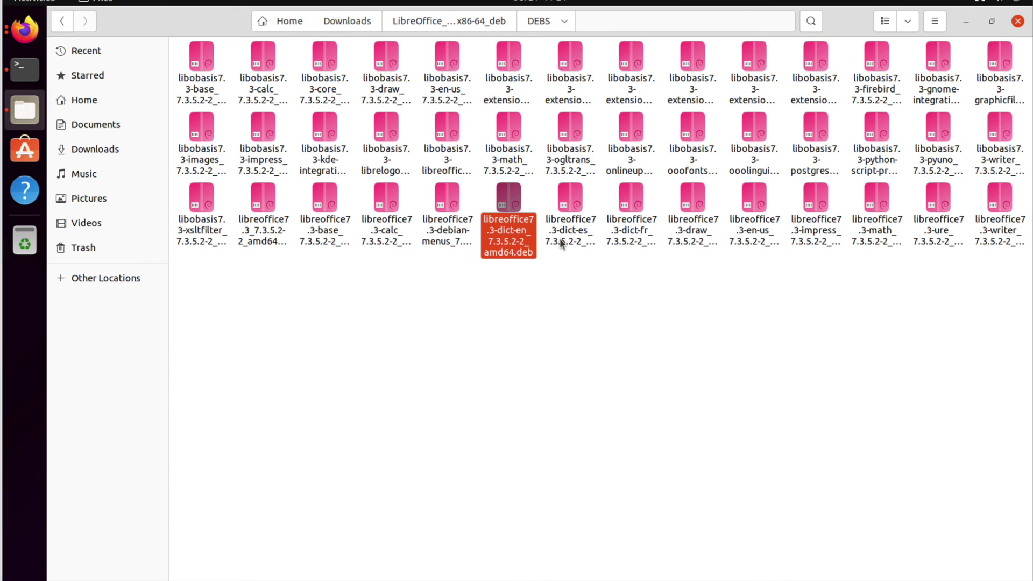
key("Left")
left_click(193, 74)
left_click(266, 75)
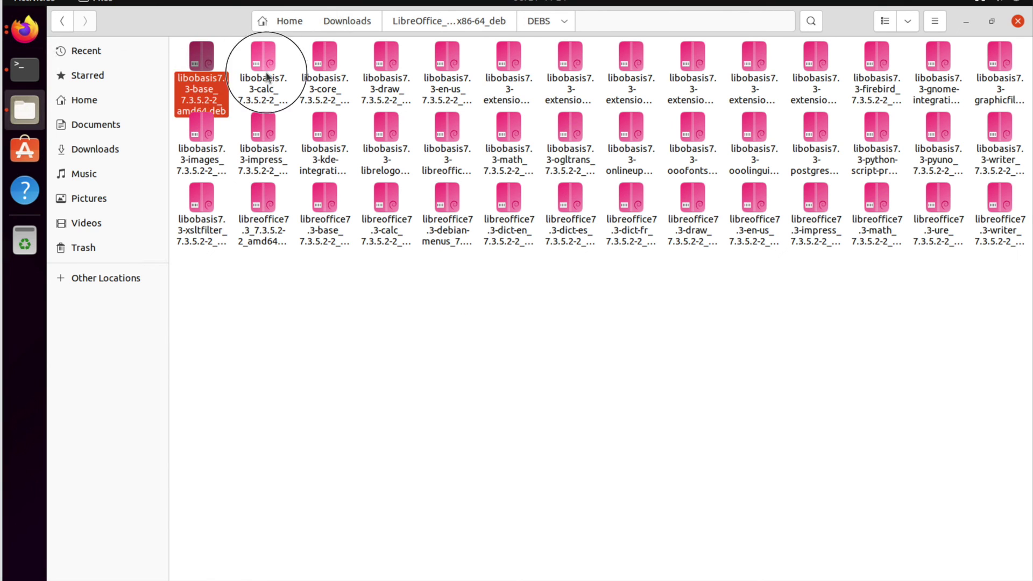
left_click(339, 81)
left_click(402, 98)
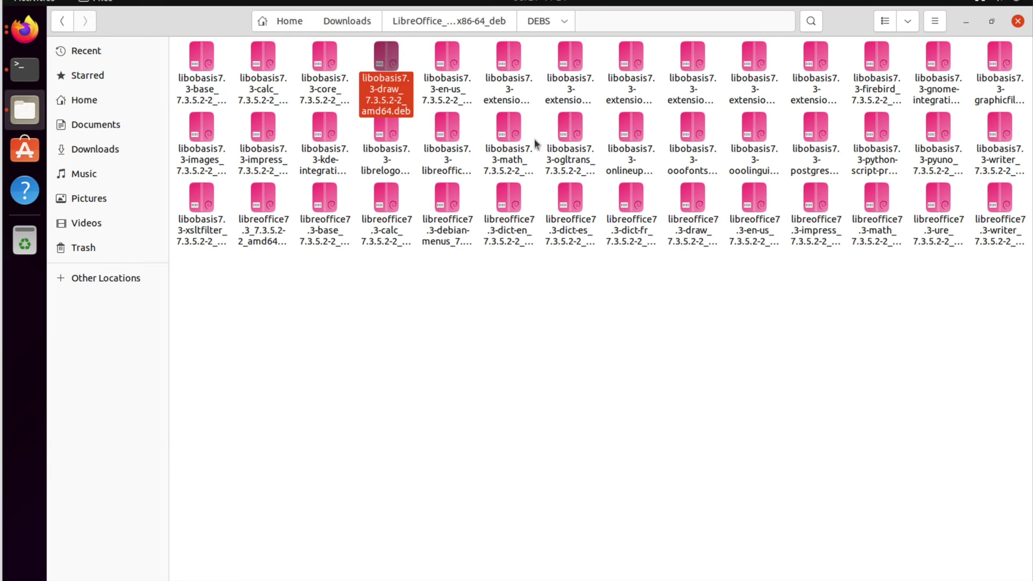
left_click(964, 98)
left_click(1000, 91)
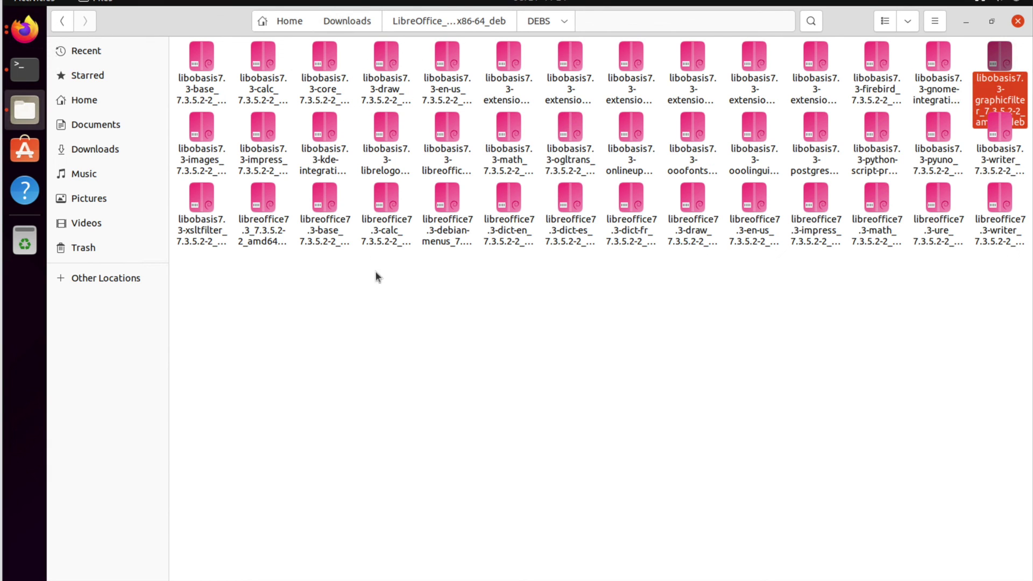
Show the files as a list, reopen the DEBS folder and review its packages and their sizes
key("ctrl")
left_click(257, 229)
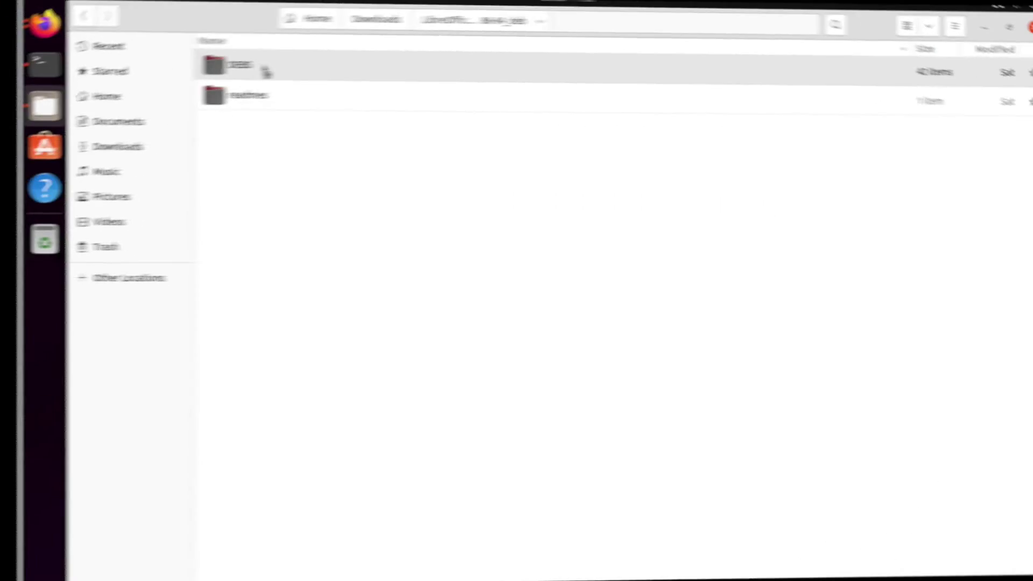
double_click(266, 71)
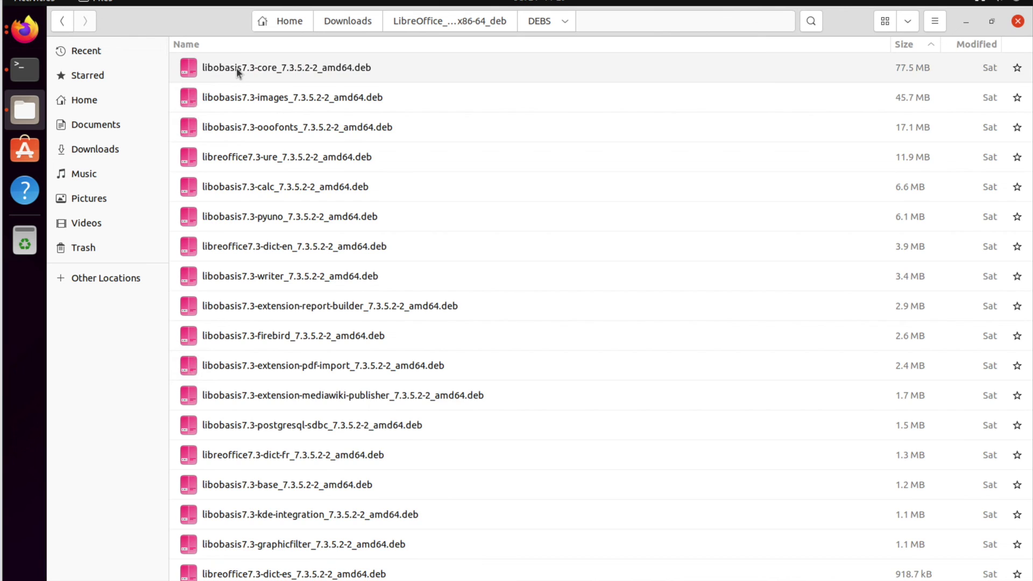
scroll(318, 430, "down", 10)
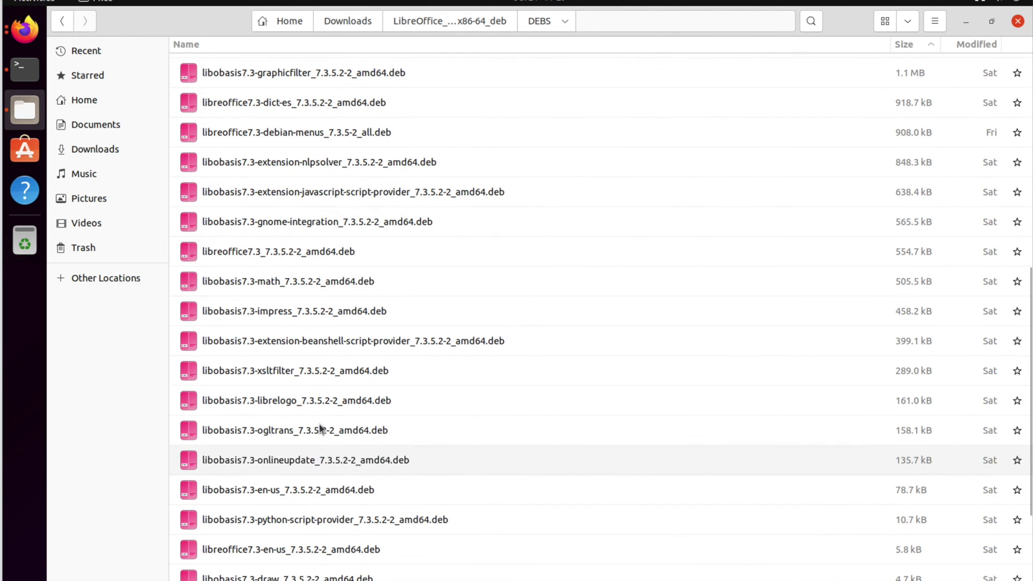
scroll(319, 425, "down", 2)
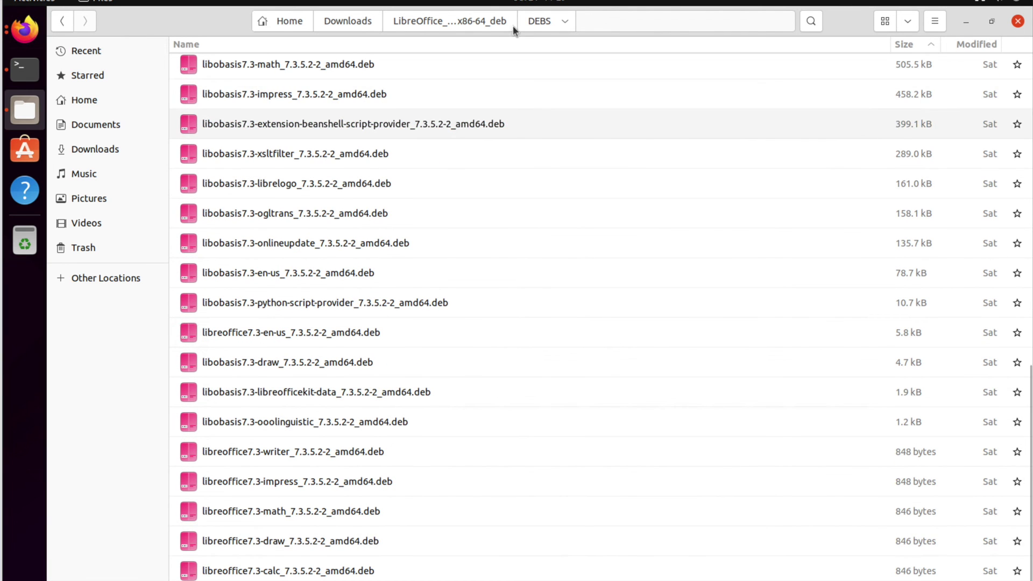
Read the installation instructions in README_en-US from the readmes folder, close the file and return to the DEBS folder
left_click(469, 20)
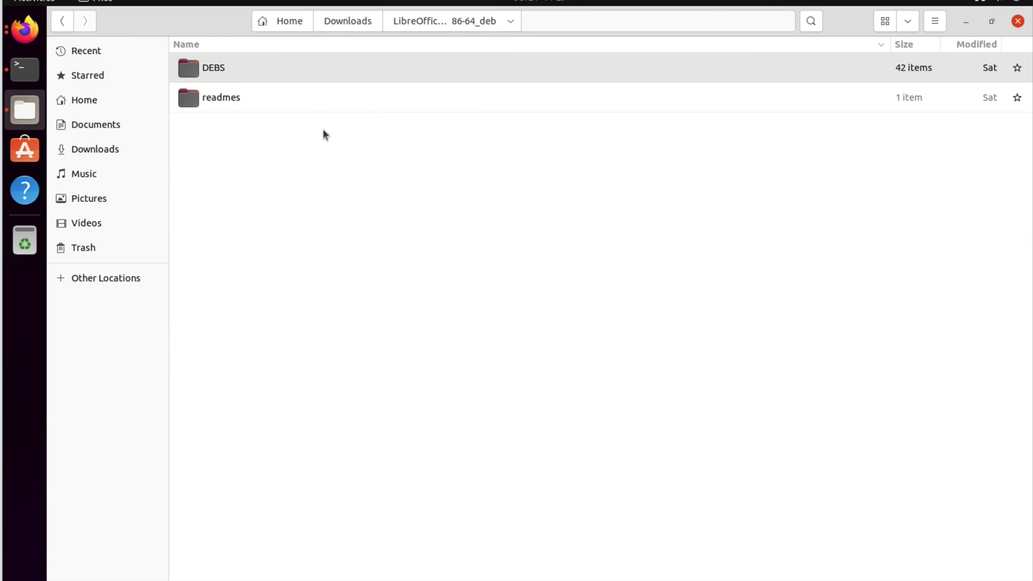
double_click(219, 99)
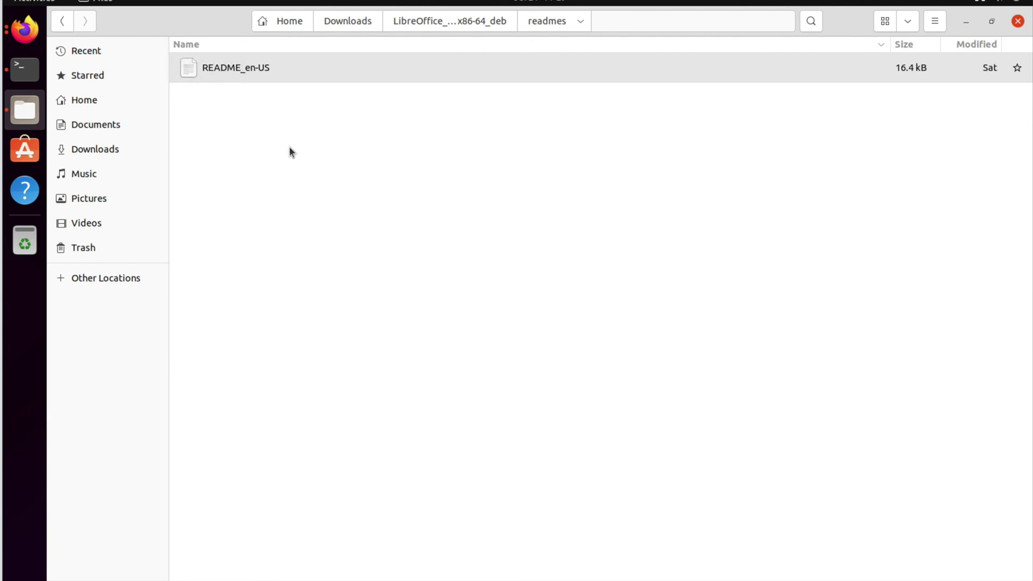
scroll(339, 252, "down", 4)
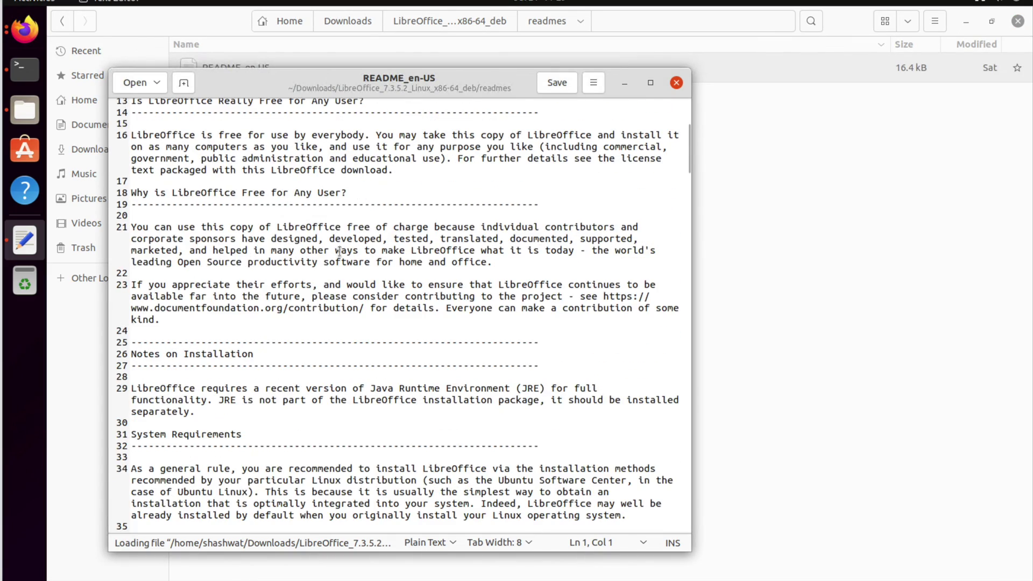
scroll(339, 251, "down", 15)
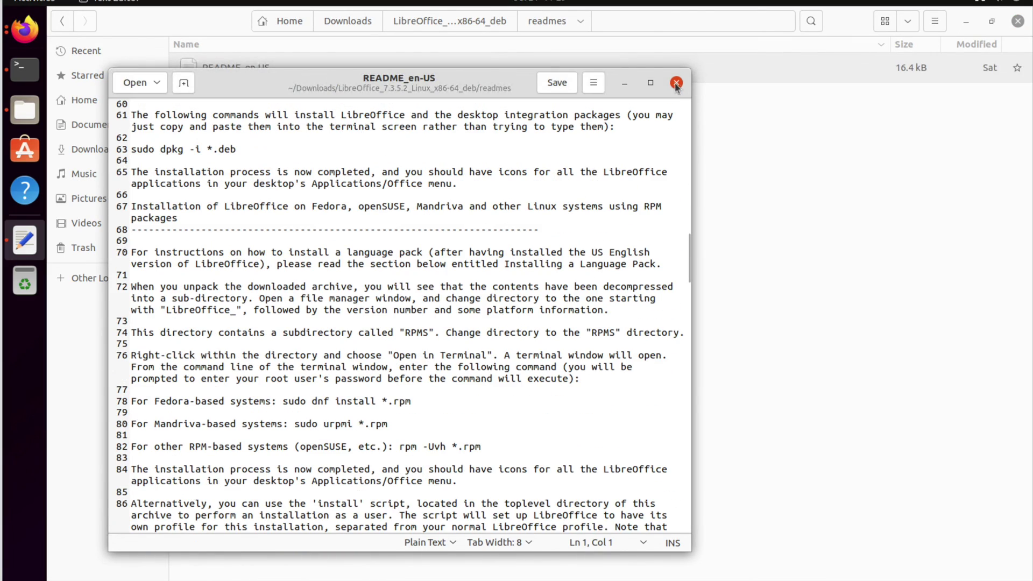
left_click(676, 83)
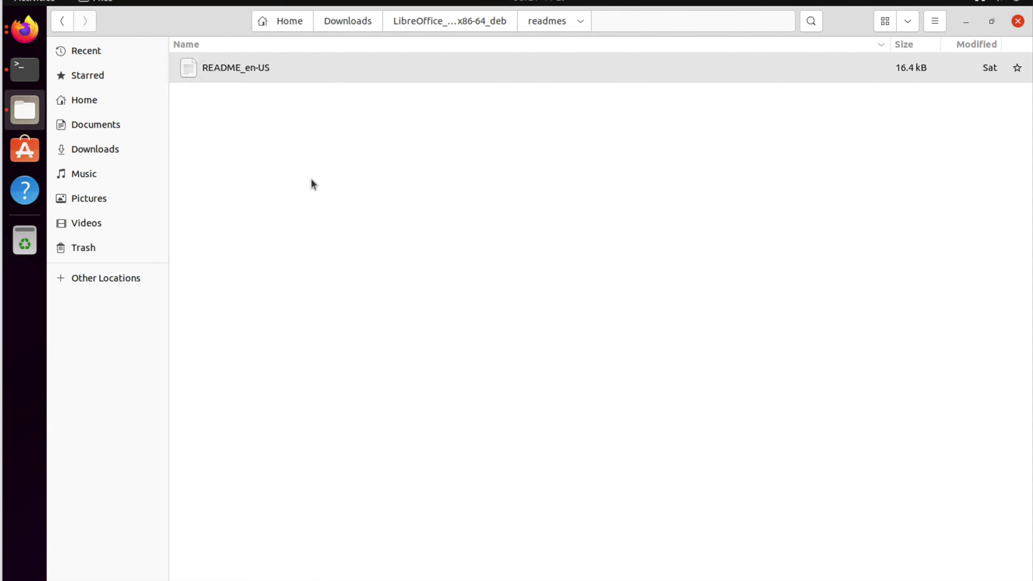
left_click(476, 20)
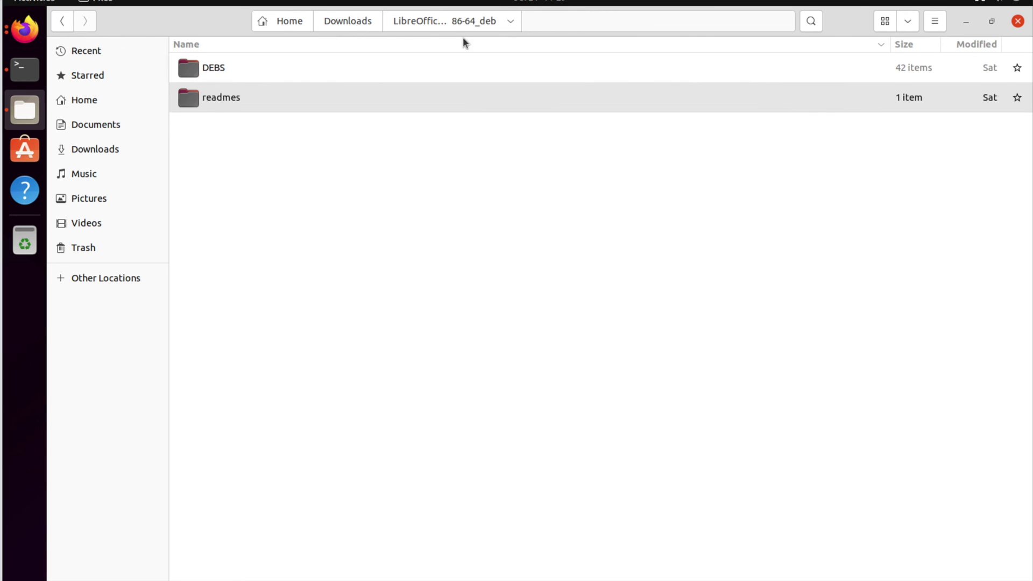
double_click(233, 76)
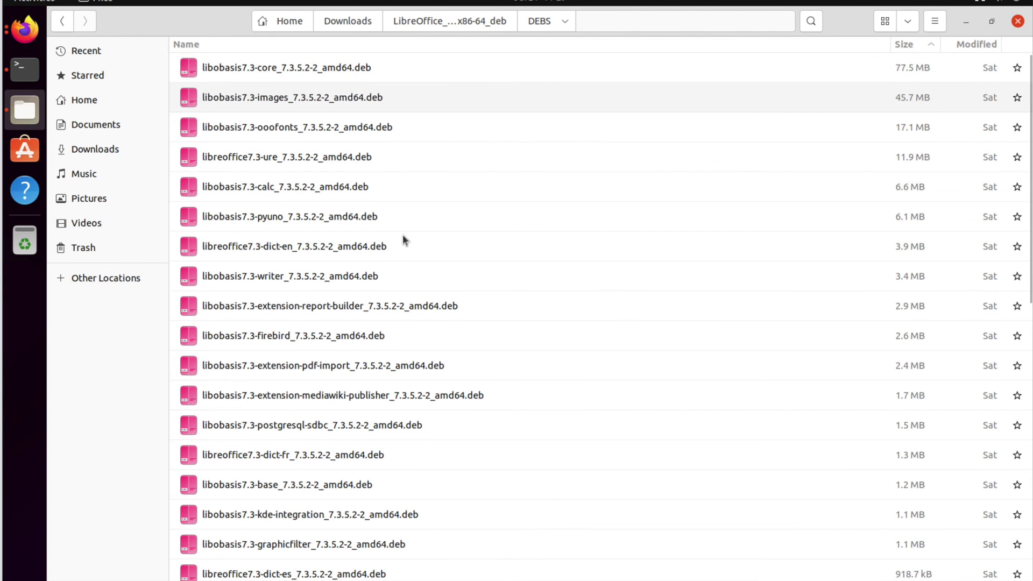
Switch to Terminal and clear its screen
left_click(25, 68)
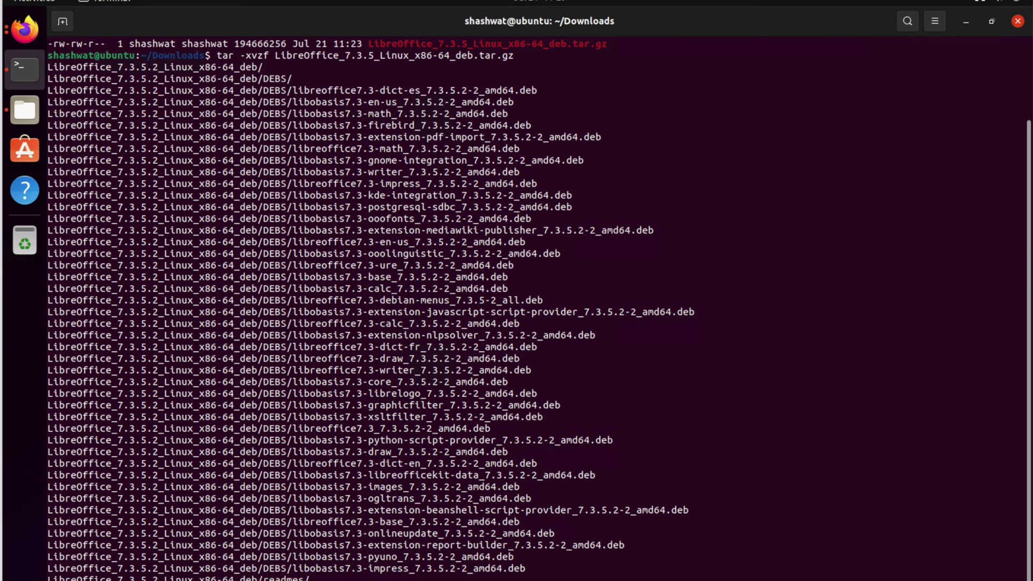
right_click(851, 357)
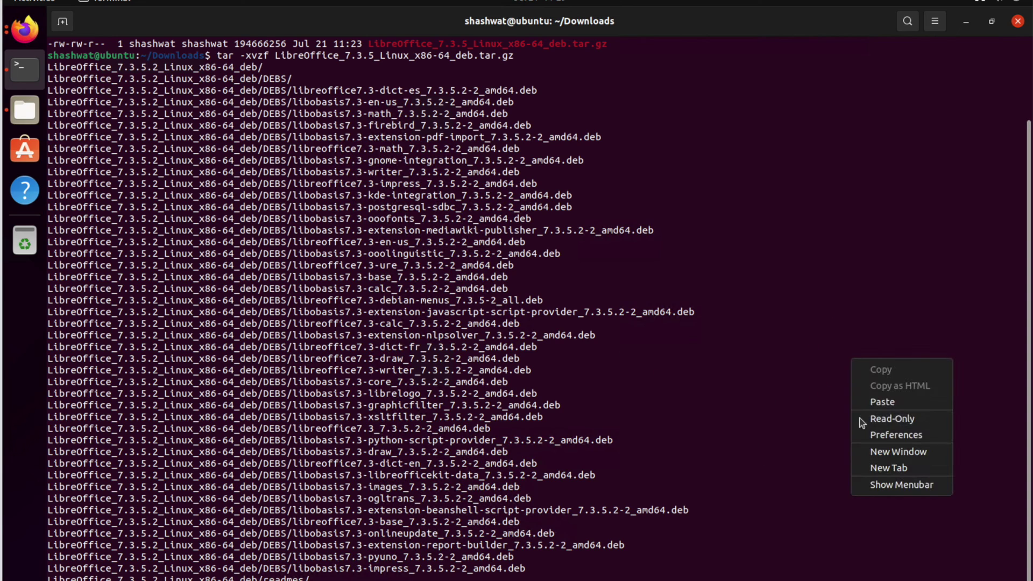
left_click(821, 423)
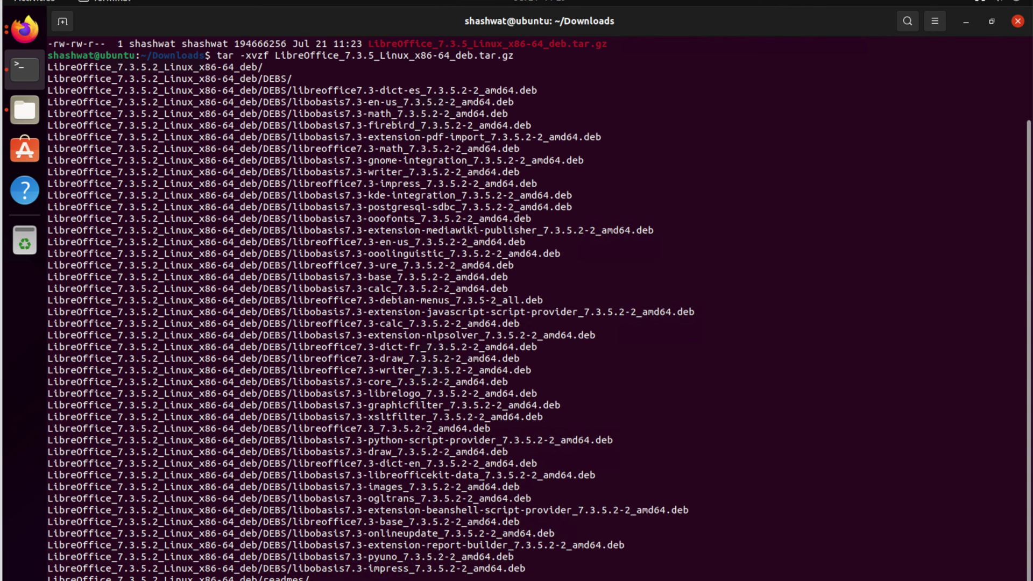
key("ctrl+l")
type("cldar")
key("Return")
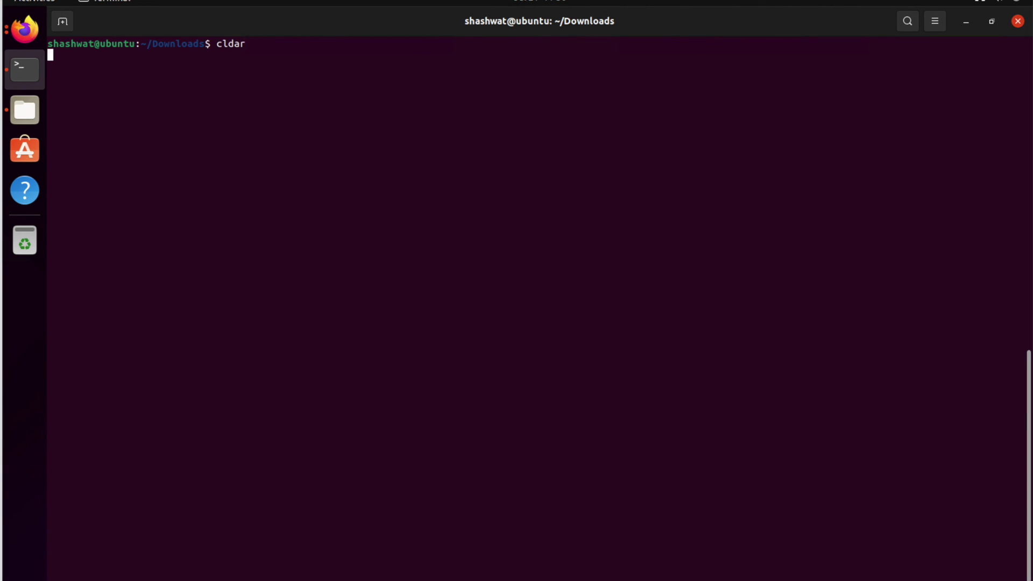
key("ctrl+c")
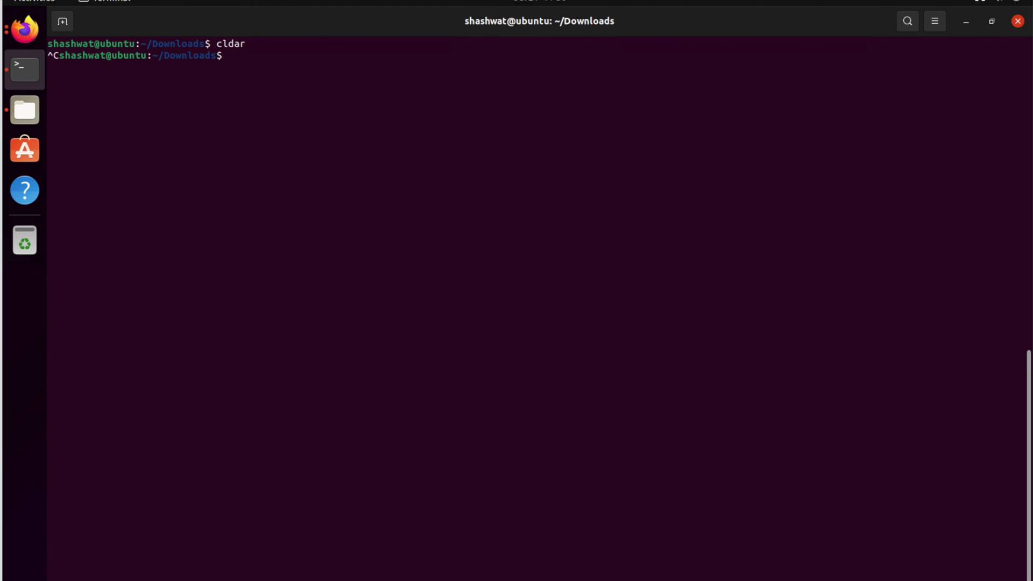
type("dpkg")
key("BackSpace")
key("BackSpace")
key("BackSpace")
key("BackSpace")
type("sudo d")
type("pkg ")
type("-i ")
type("*,")
key("BackSpace")
type(".deb")
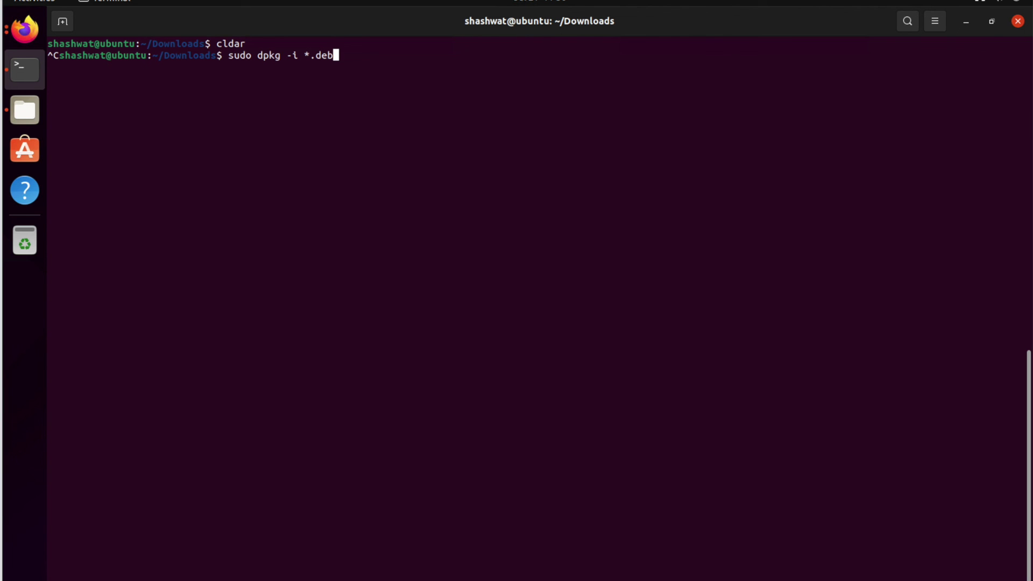
key("ctrl+c")
Change to the LibreOffice_7.3.5.2_Linux_x86-64_deb directory and list its contents with ll
type("cd L")
key("Tab")
key("Return")
type("ll")
key("Return")
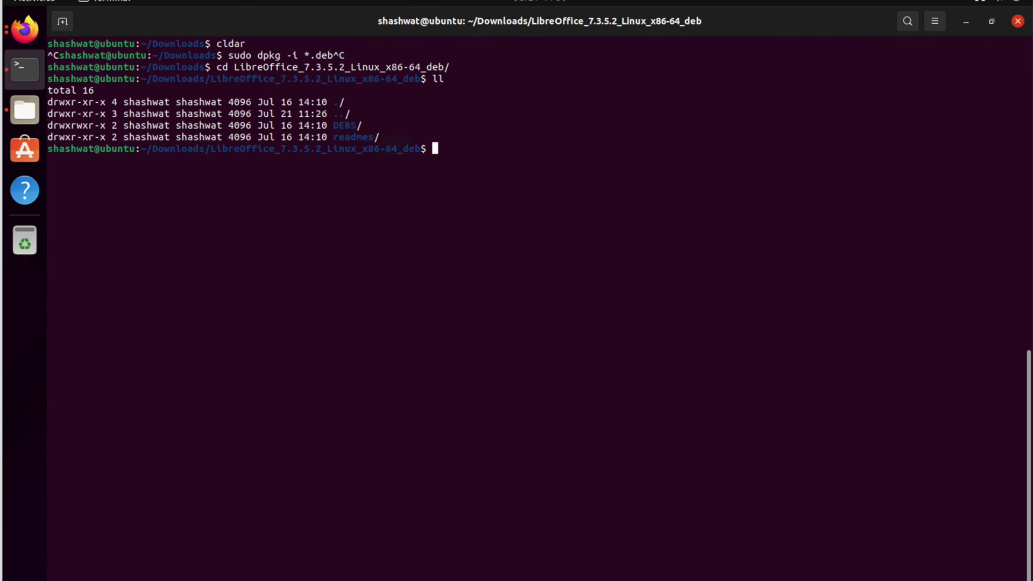
Change to the DEBS subdirectory and list its packages with ll
type("cd D")
key("Tab")
key("Return")
type("ll")
key("Return")
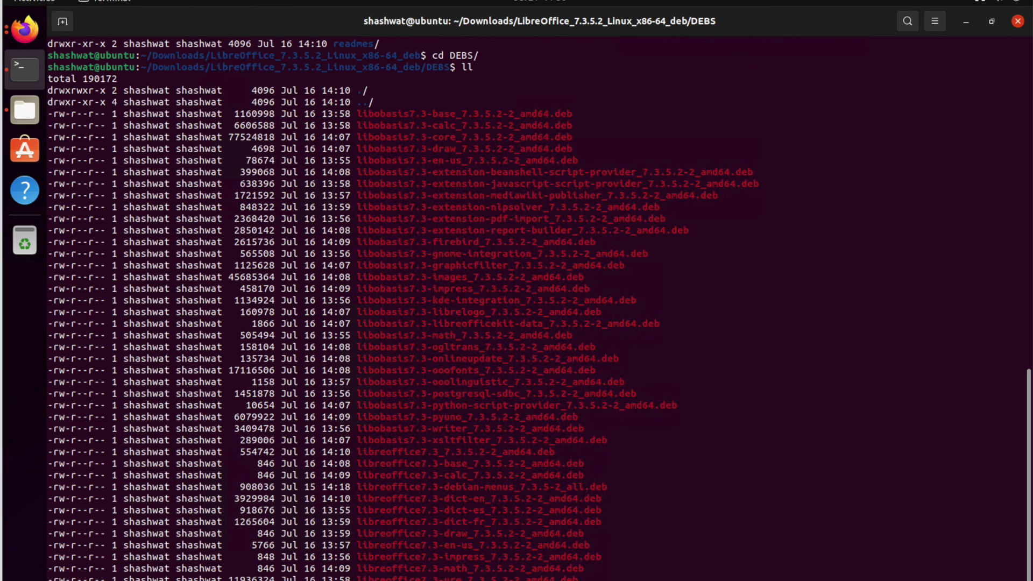
Install all packages in DEBS with sudo dpkg -i *.deb, authorizing it with the account password
scroll(402, 310, "down", 1)
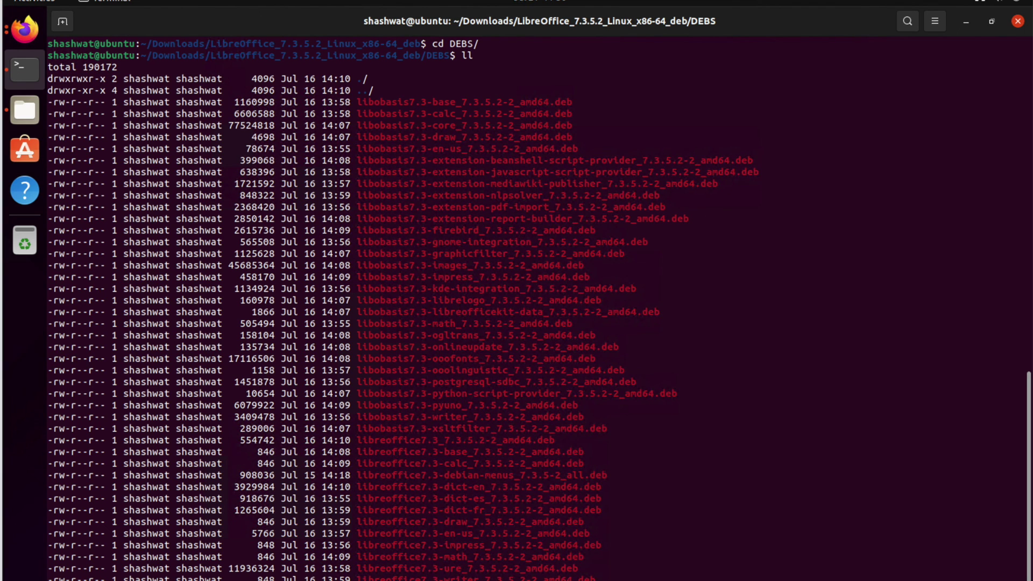
scroll(403, 310, "down", 2)
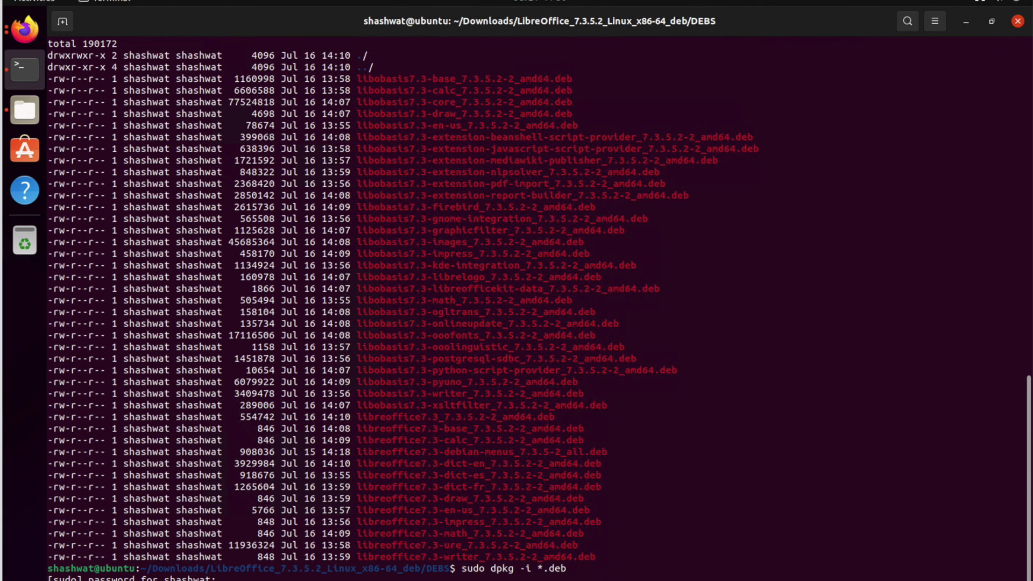
key("Return")
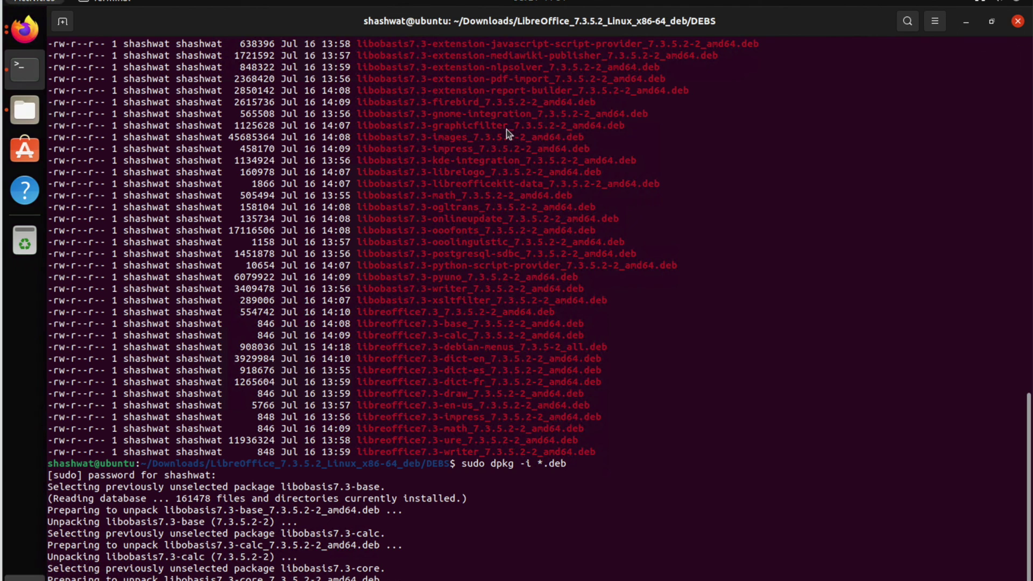
Search the desktop's applications for "soft" and launch Ubuntu Software
key("super")
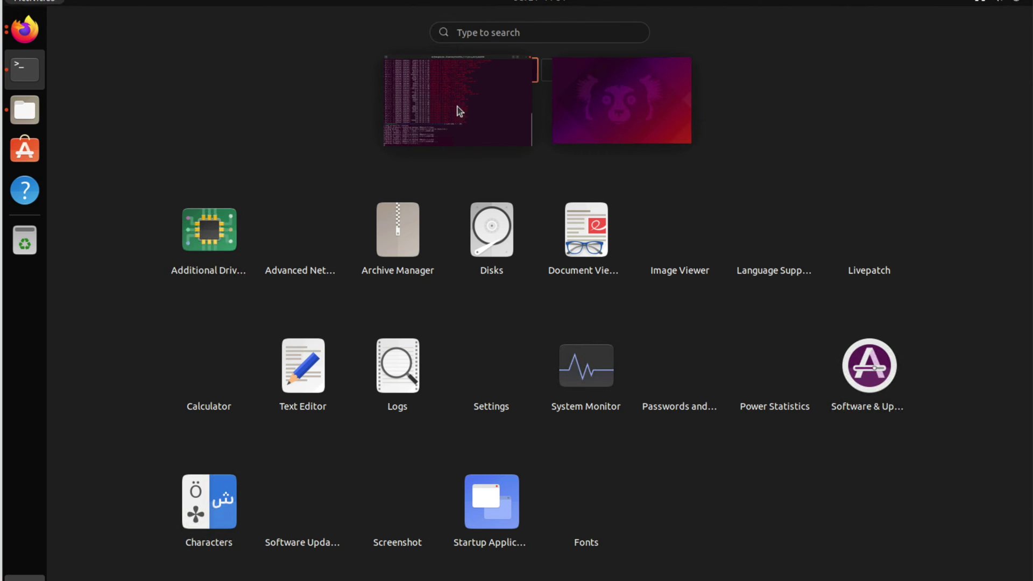
left_click(496, 33)
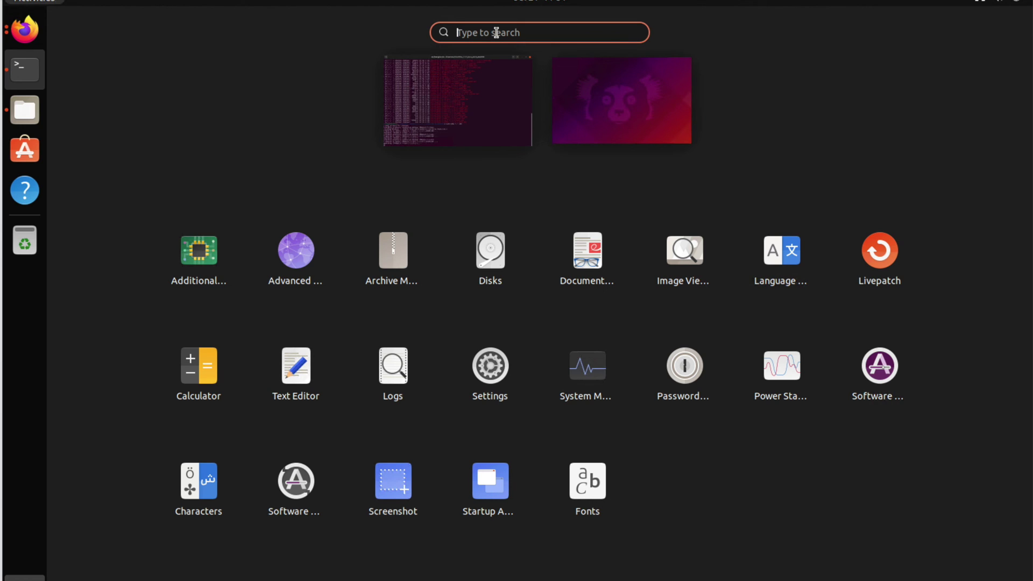
type("soft")
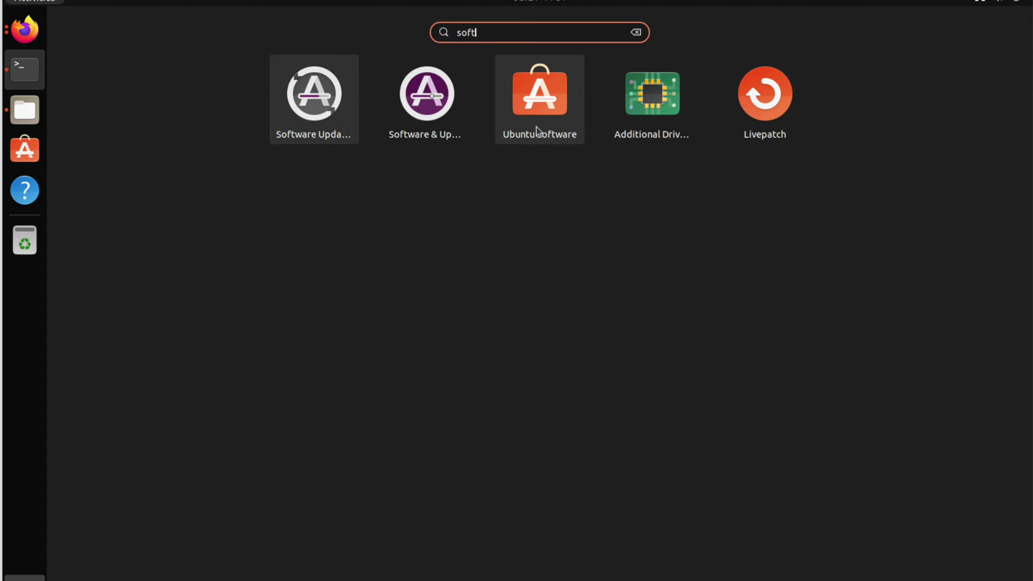
left_click(549, 108)
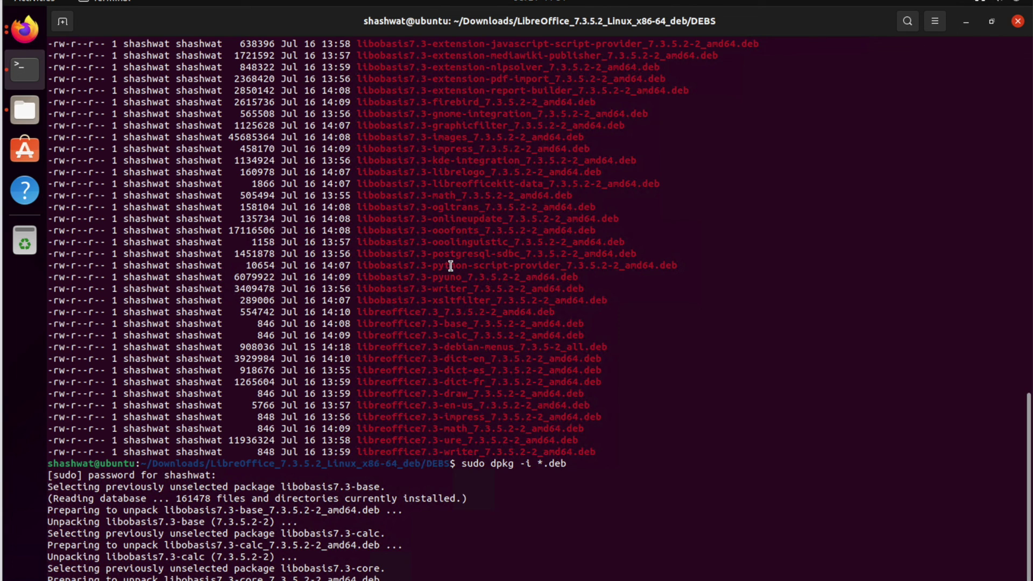
Bring up Ubuntu Software while the LibreOffice package installation runs in the terminal
left_click(23, 155)
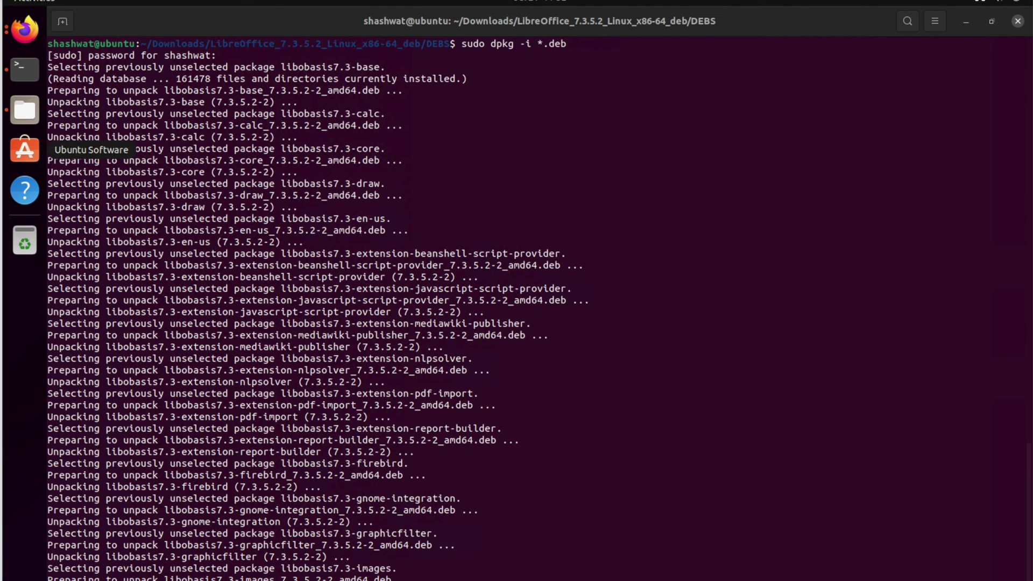
left_click(35, 155)
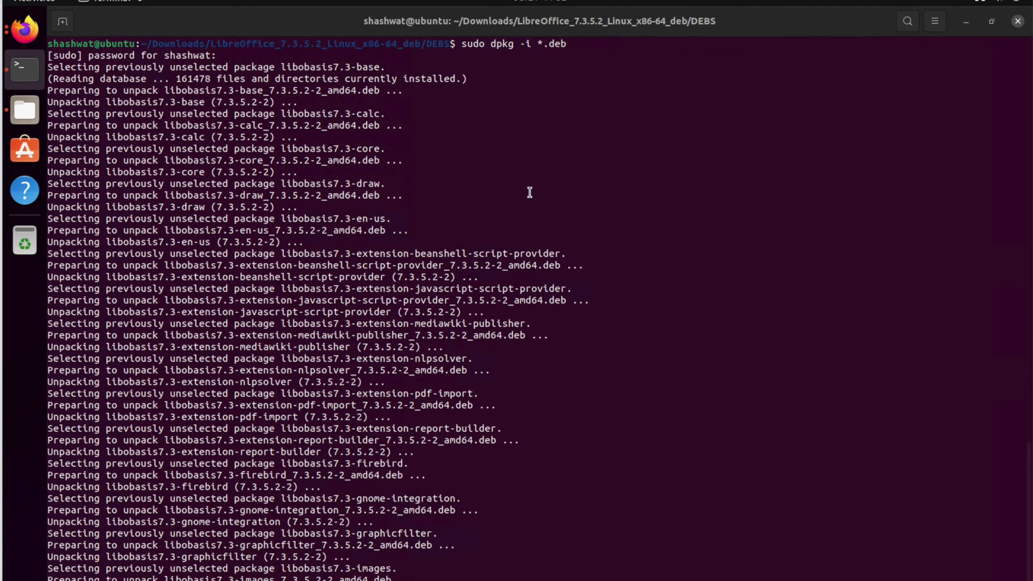
left_click(57, 31)
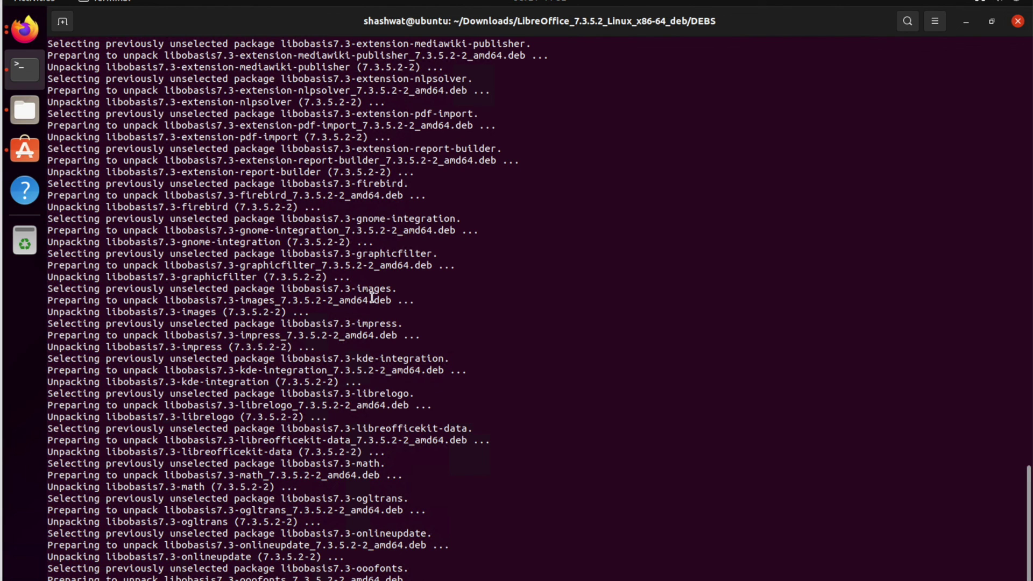
left_click(24, 152)
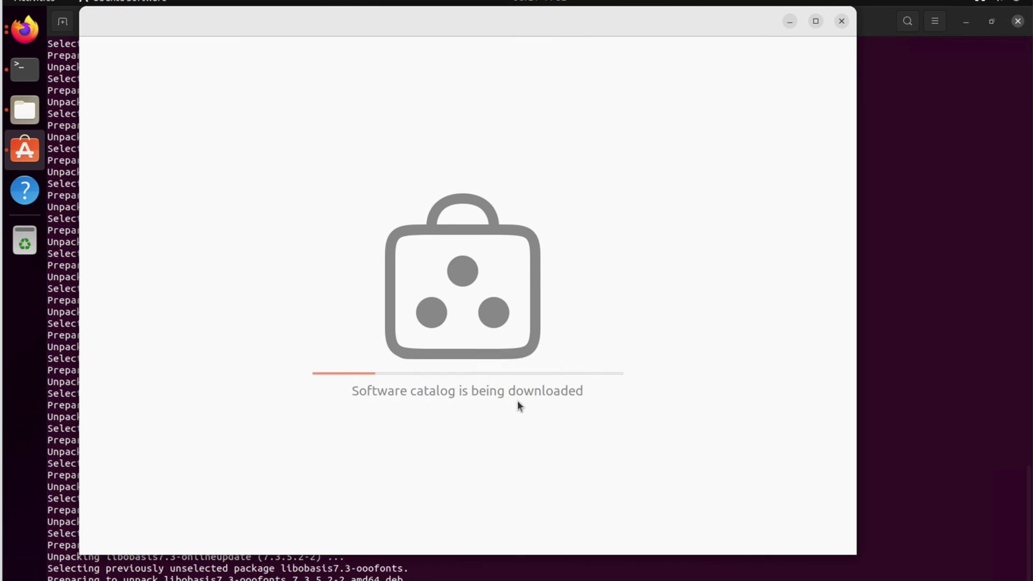
left_click(518, 401)
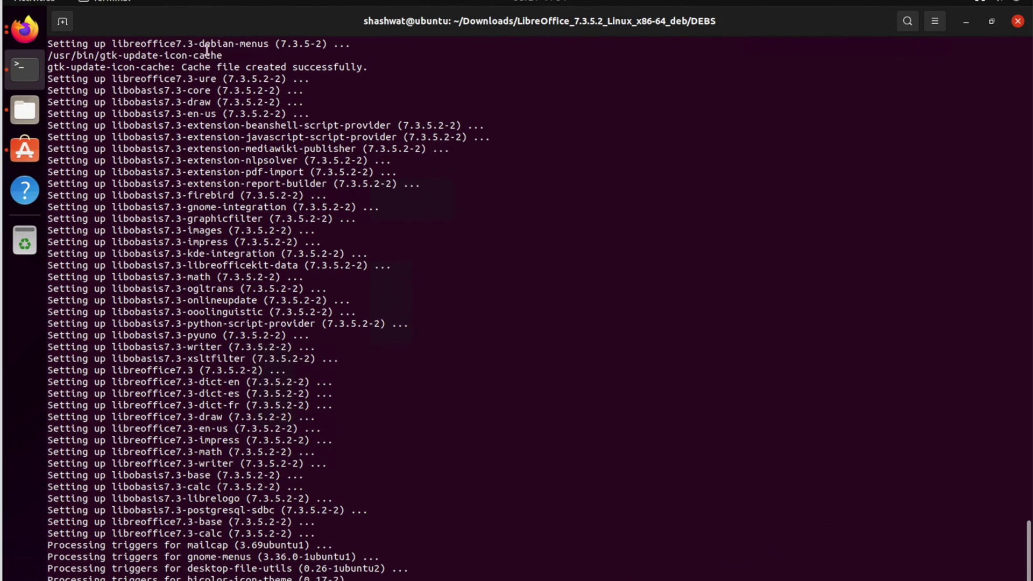
Review the dpkg setup output, search the desktop's applications for "writer" and launch LibreOffice 7.3 Writer
left_click_drag(129, 54, 392, 565)
left_click(413, 531)
left_click(24, 577)
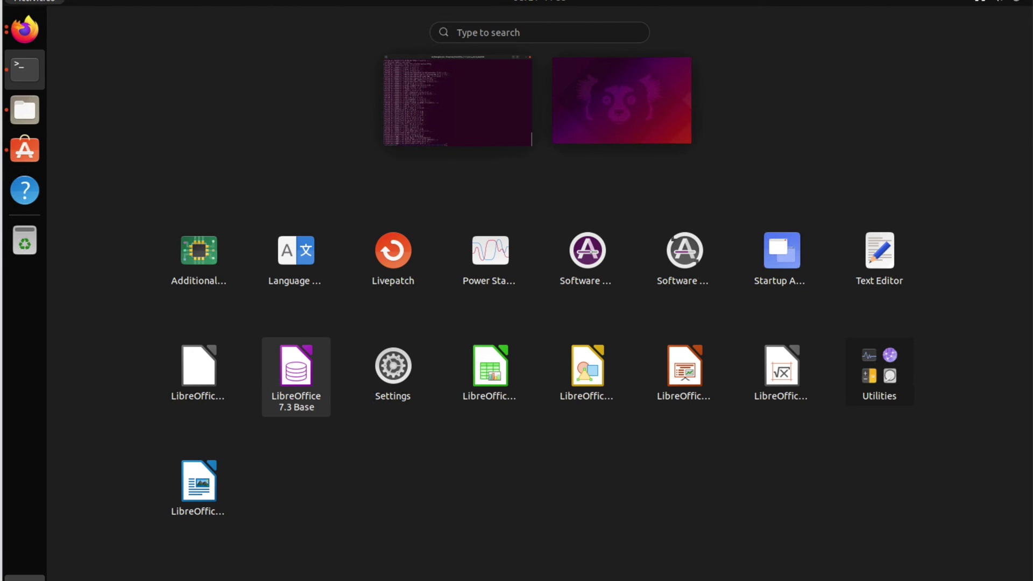
left_click(519, 34)
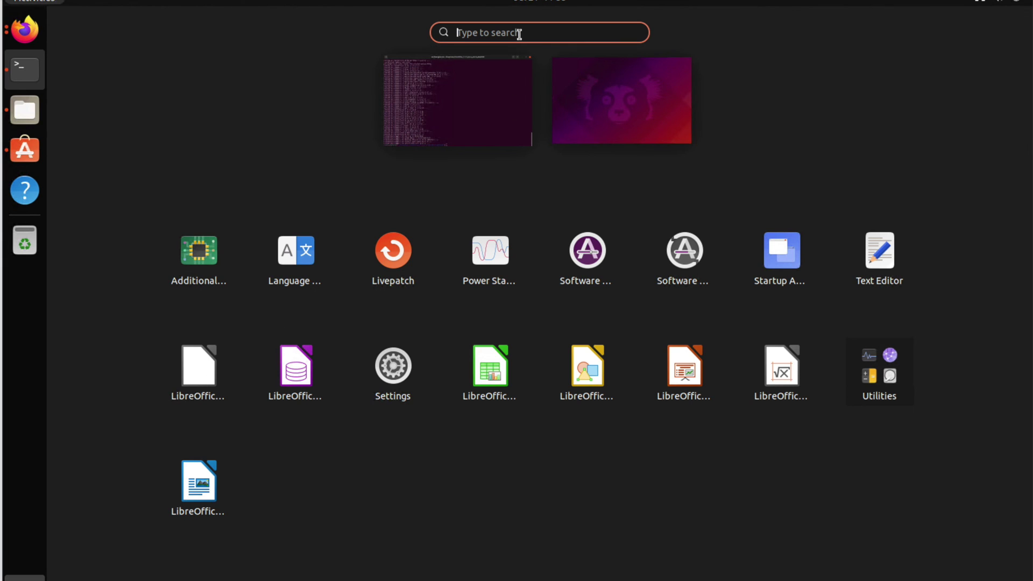
type("writer")
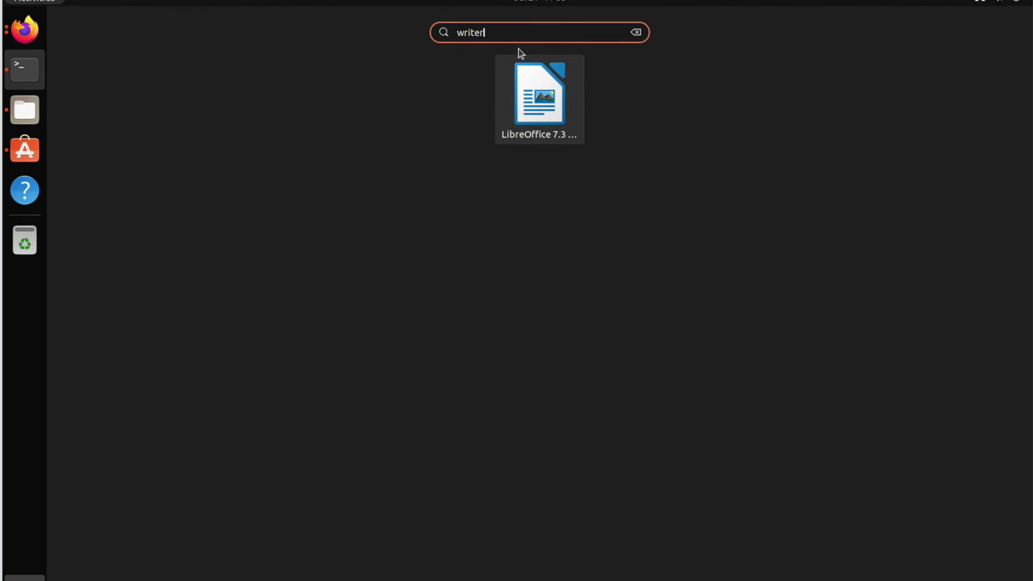
left_click(543, 113)
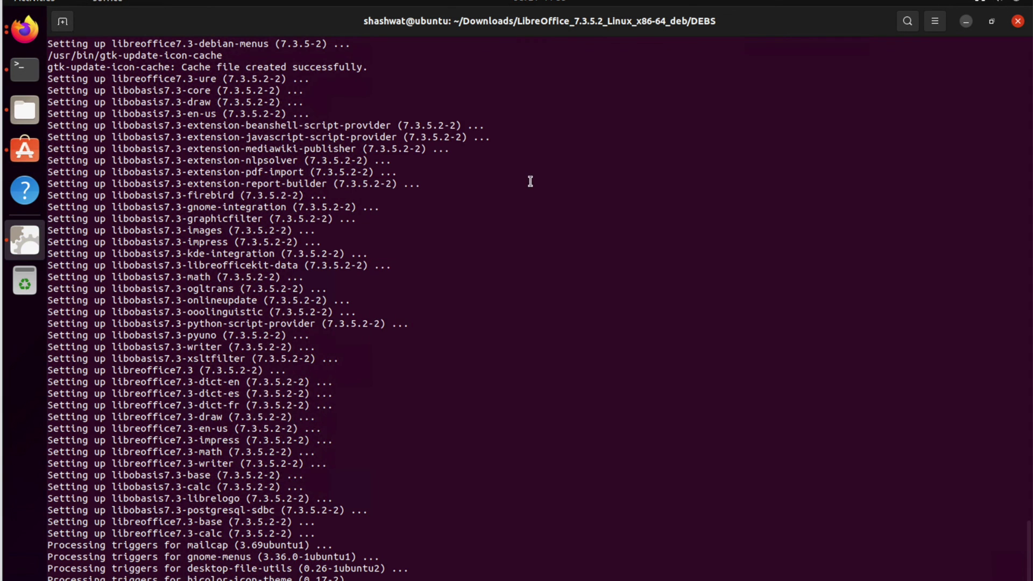
Minimize the terminal and search the Ubuntu Software catalog for "office"
left_click(966, 21)
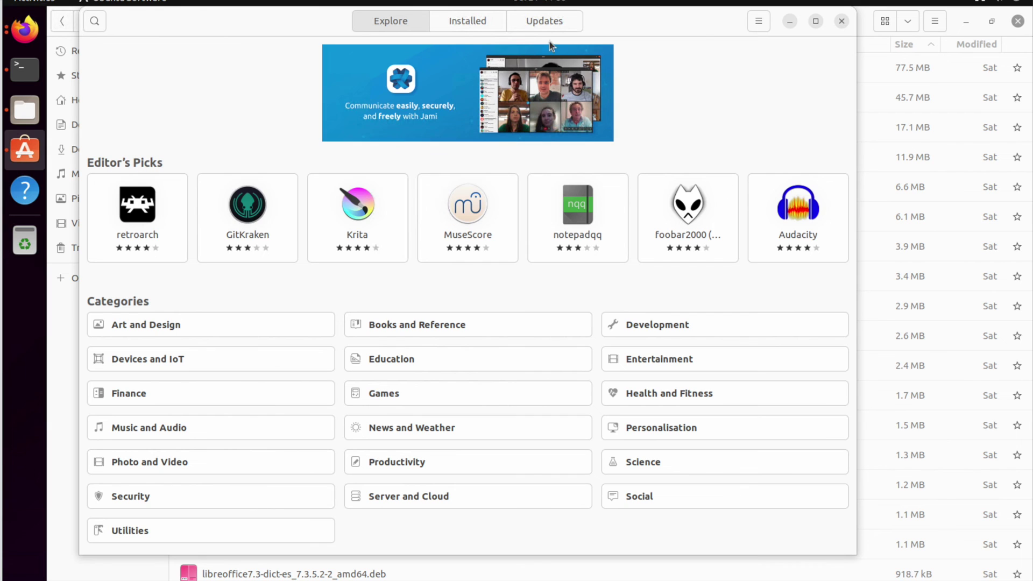
left_click(123, 21)
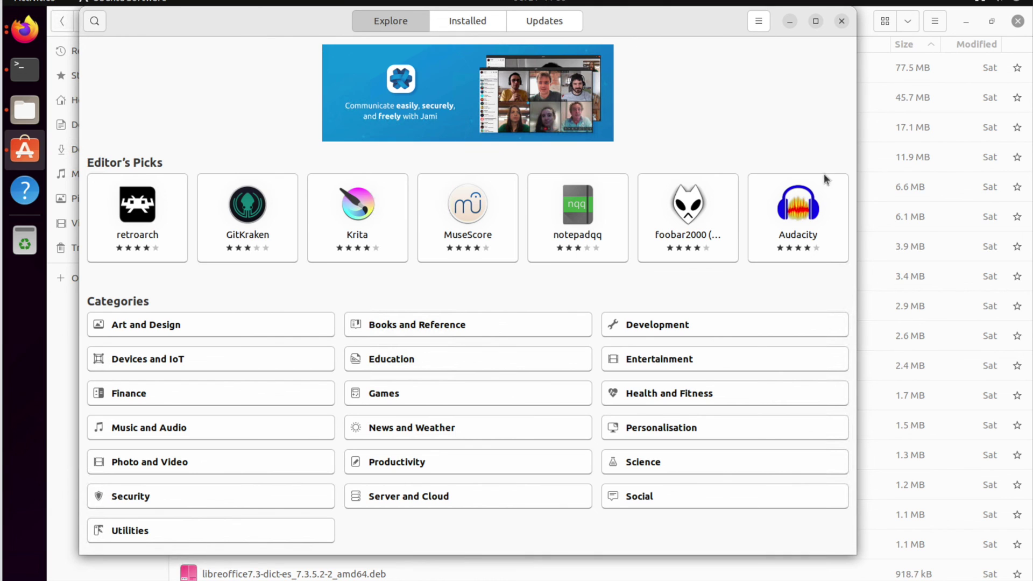
left_click(95, 24)
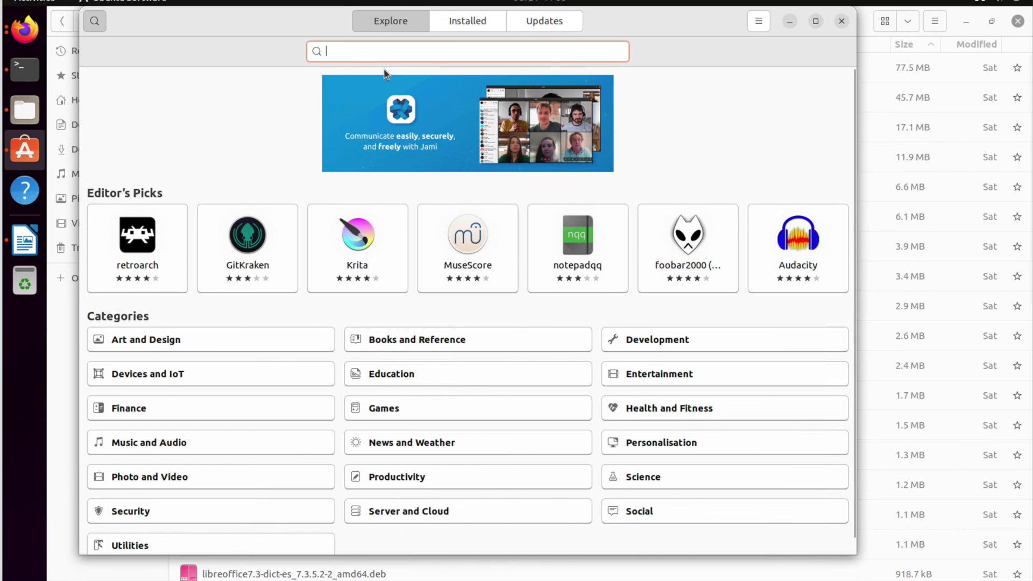
type("office")
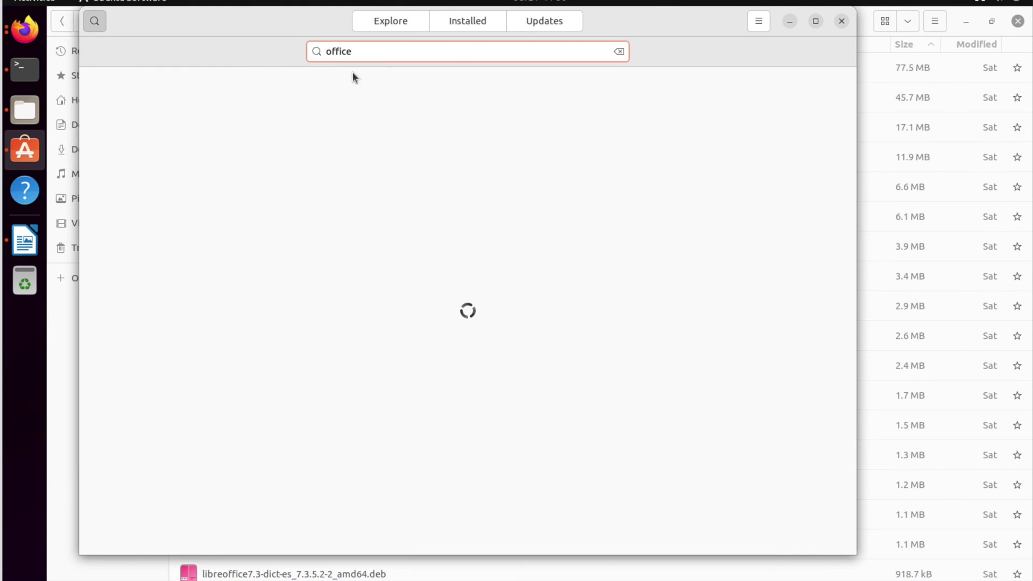
left_click(381, 79)
left_click(126, 26)
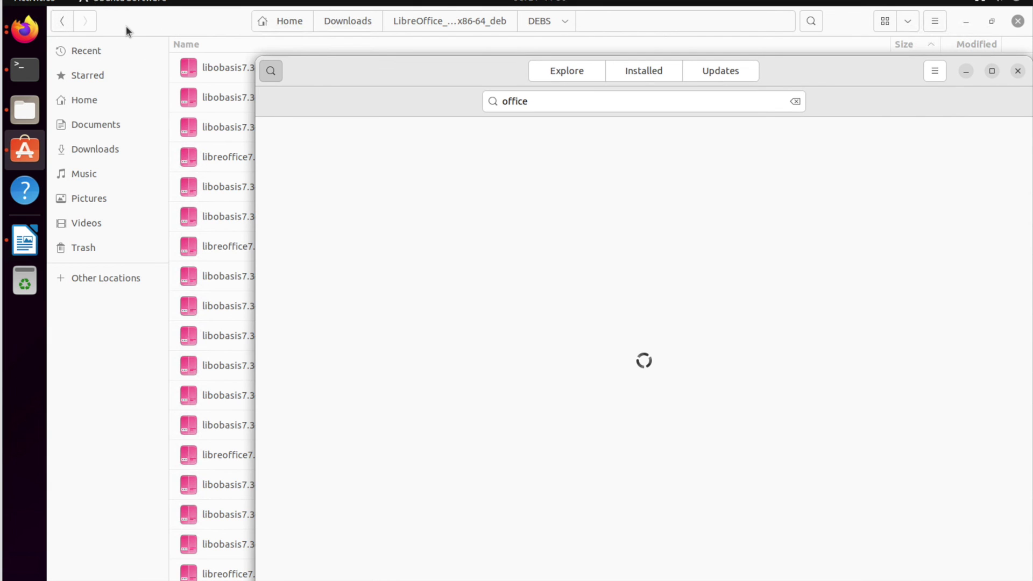
Close the Files window showing the DEBS folder and minimize the Ubuntu Software window
left_click(1019, 29)
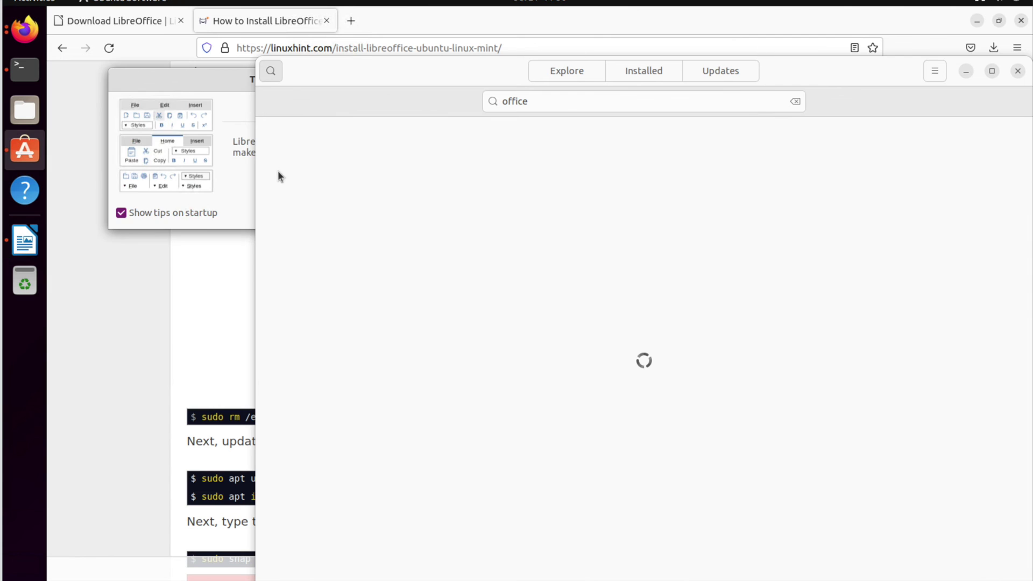
left_click(567, 113)
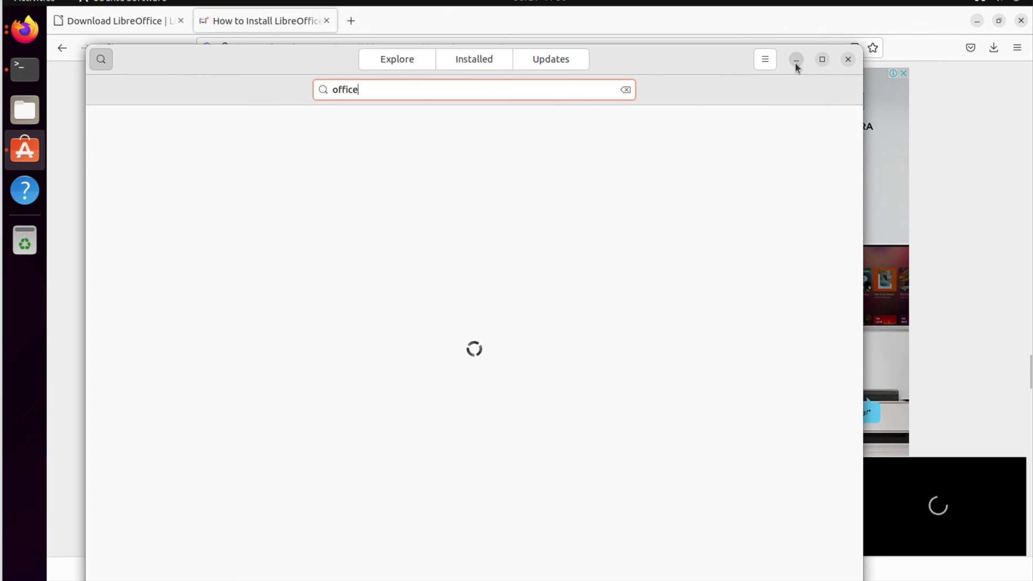
left_click(797, 60)
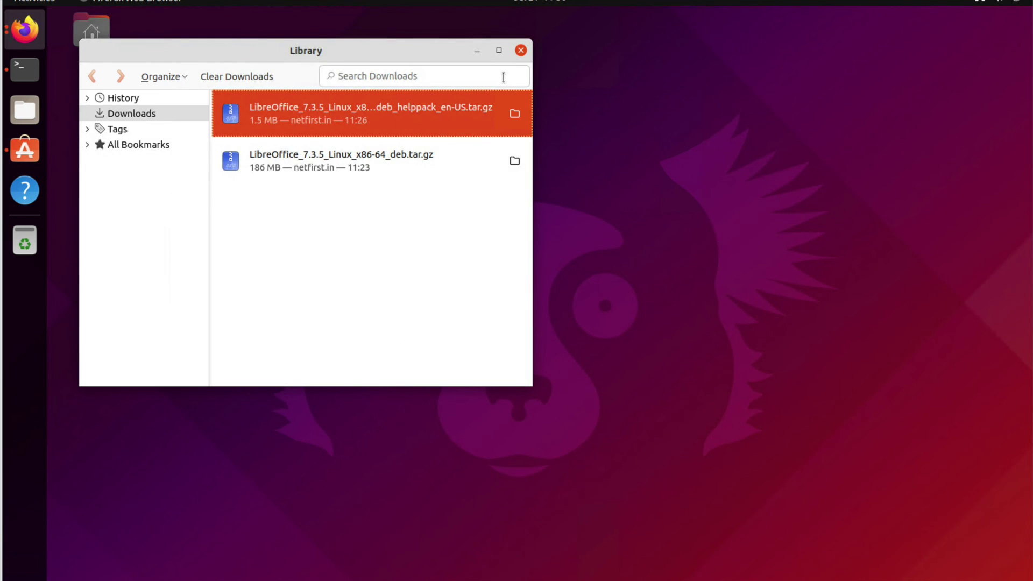
Minimize the Library downloads window and quit Firefox
left_click(478, 52)
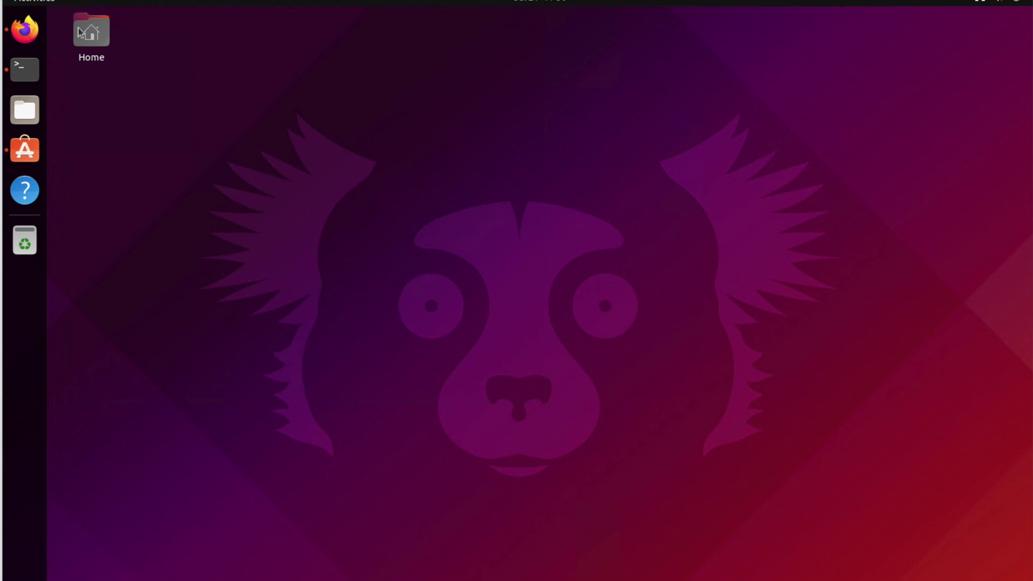
right_click(25, 29)
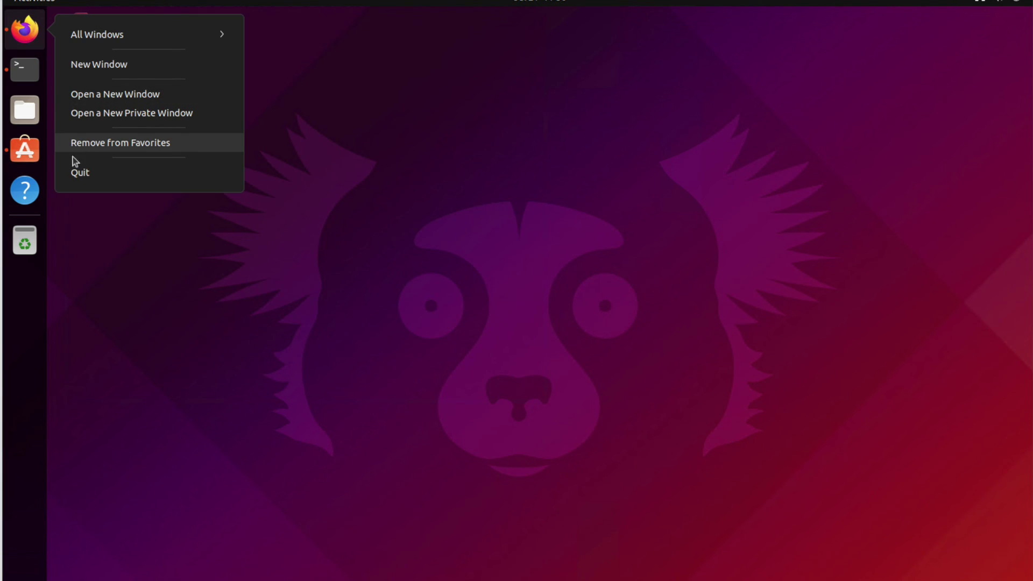
left_click(88, 174)
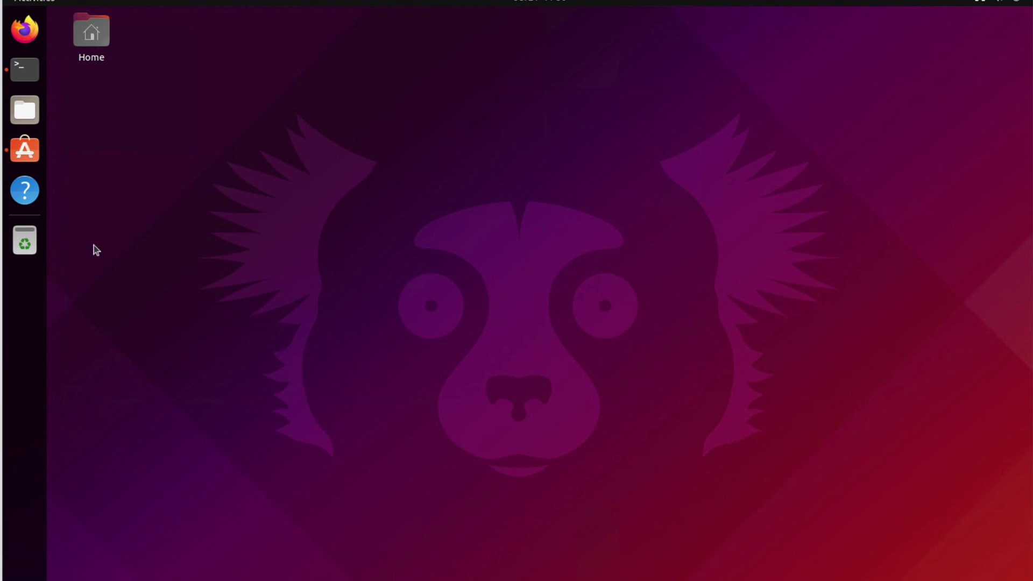
Search the desktop's applications for "wr" and launch LibreOffice 7.3 Writer with a blank document
left_click(21, 575)
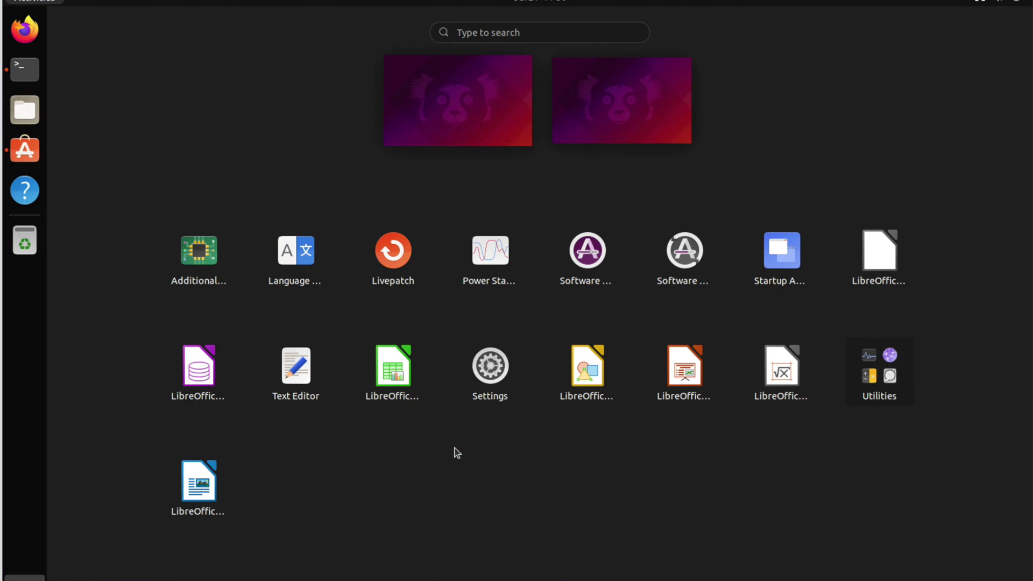
type("wroter")
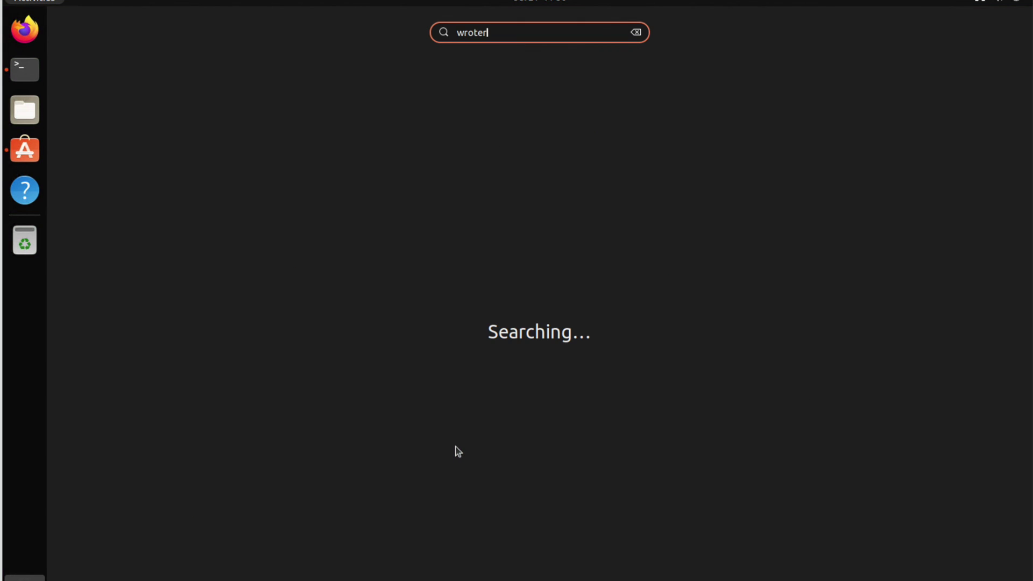
key("BackSpace")
key("BackSpace")
key("BackSpace")
key("BackSpace")
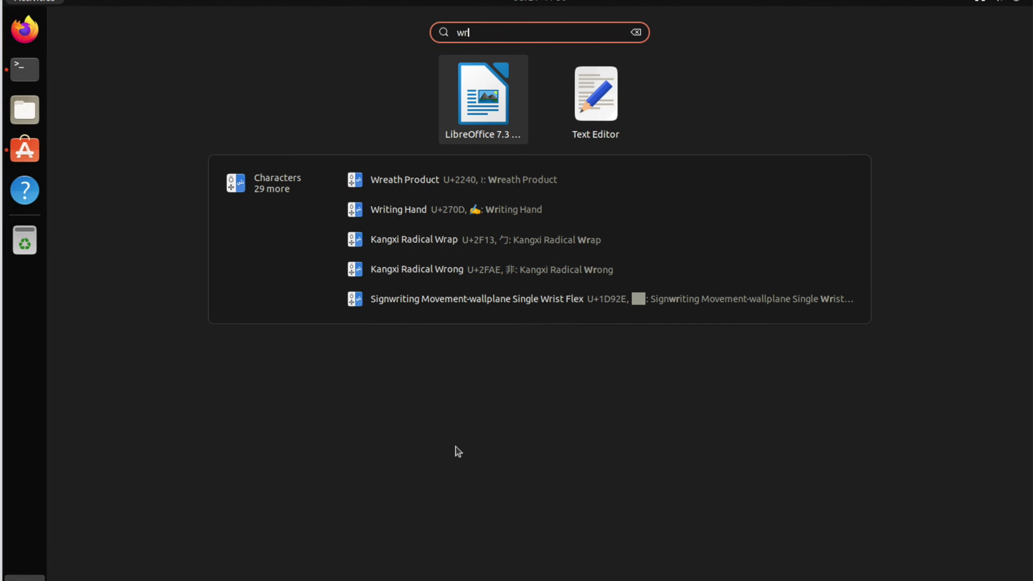
key("Return")
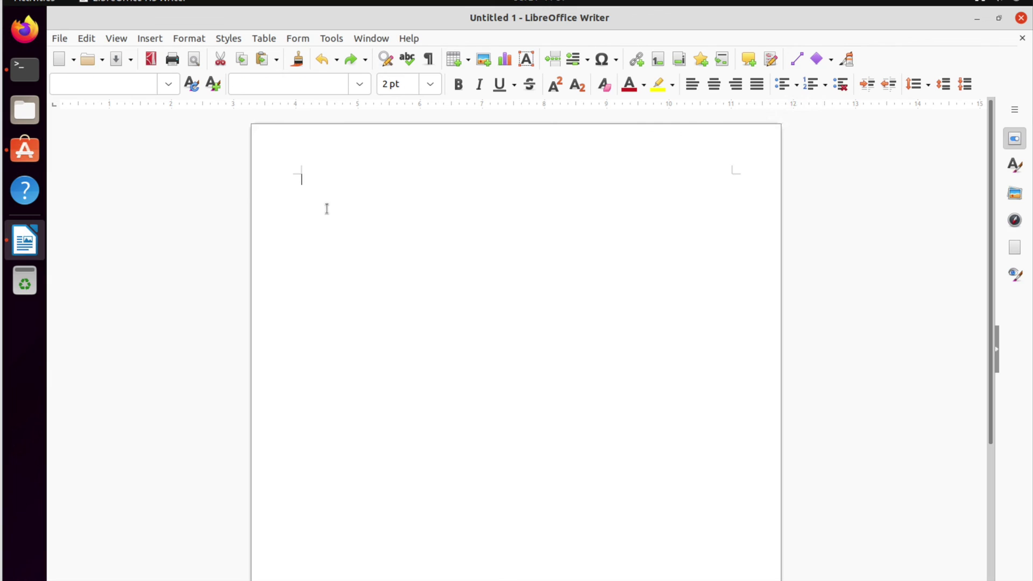
Look through Writer's available file, editing, window, insertion and help commands without applying any
left_click(60, 39)
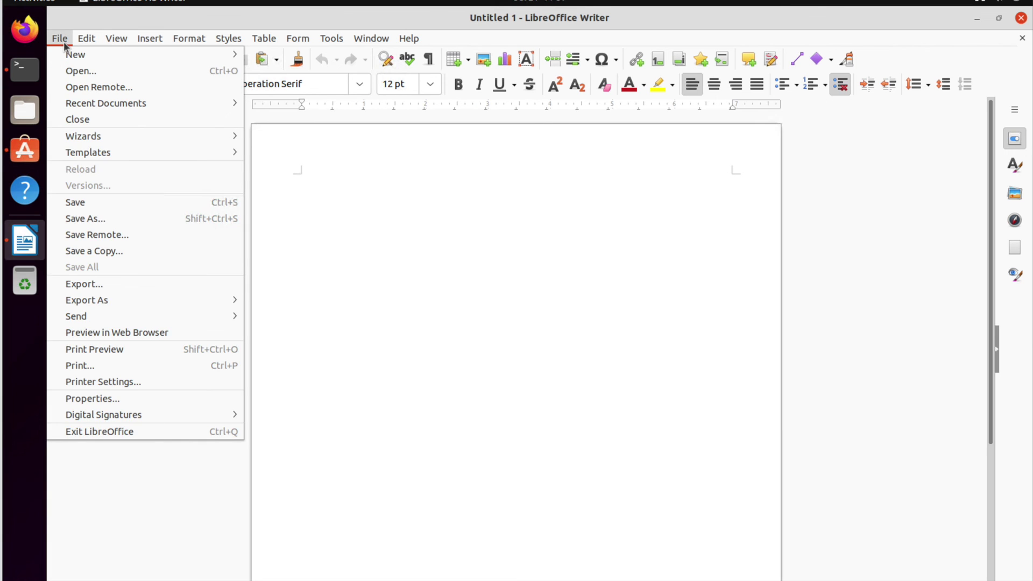
left_click(106, 43)
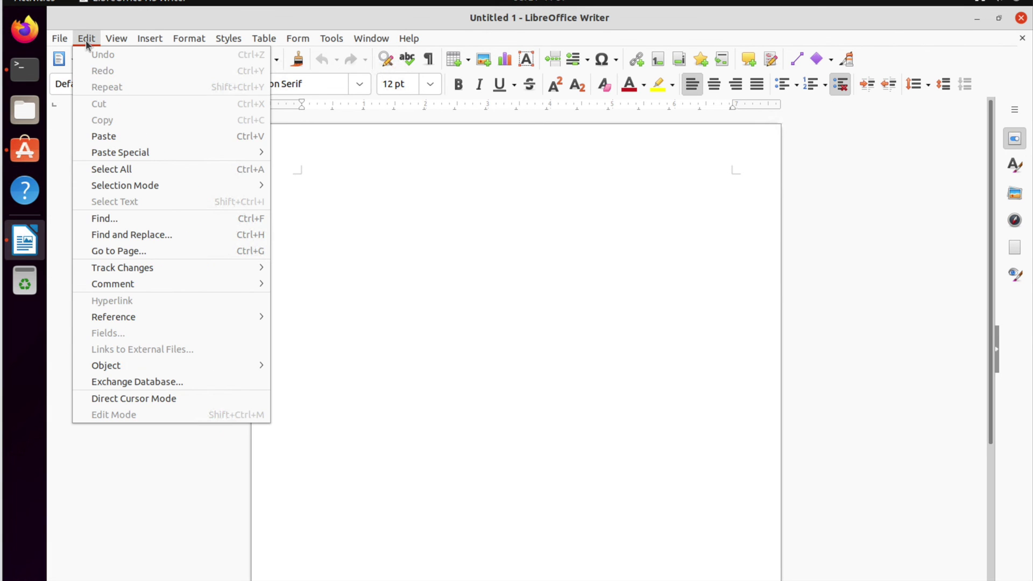
key("Escape")
left_click(410, 40)
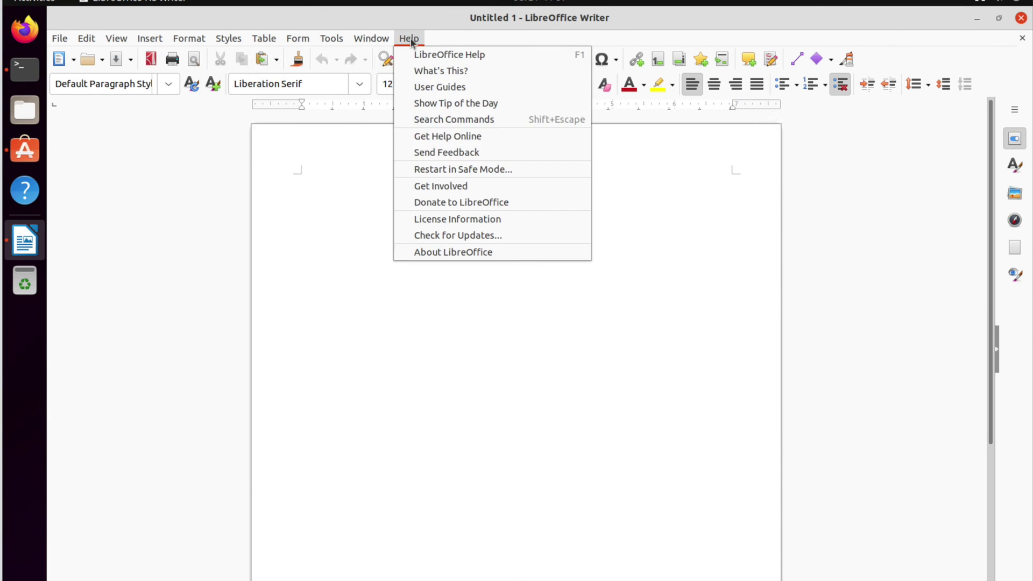
key("Escape")
key("Left")
key("Left")
key("Left")
key("Left")
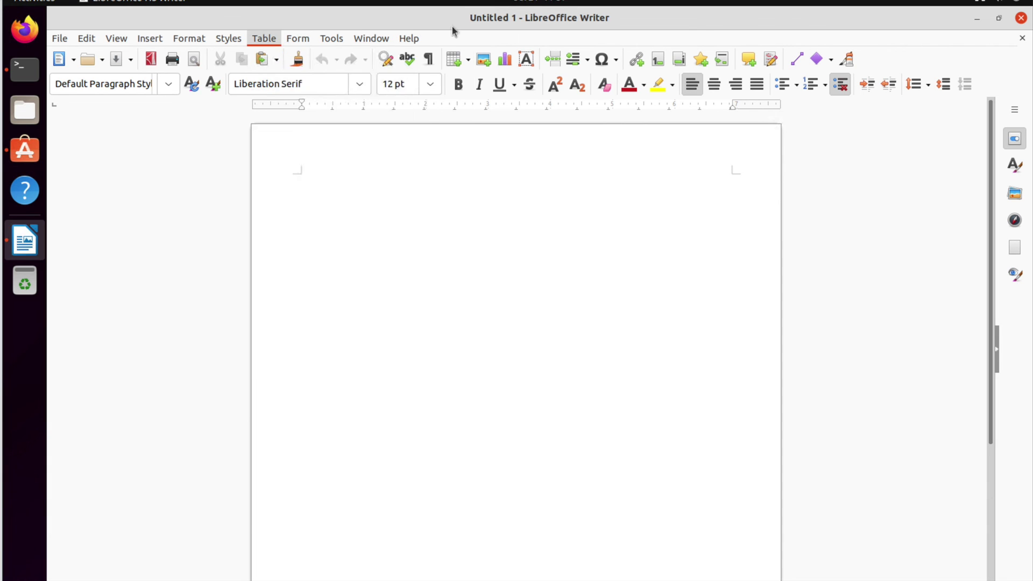
key("alt+w")
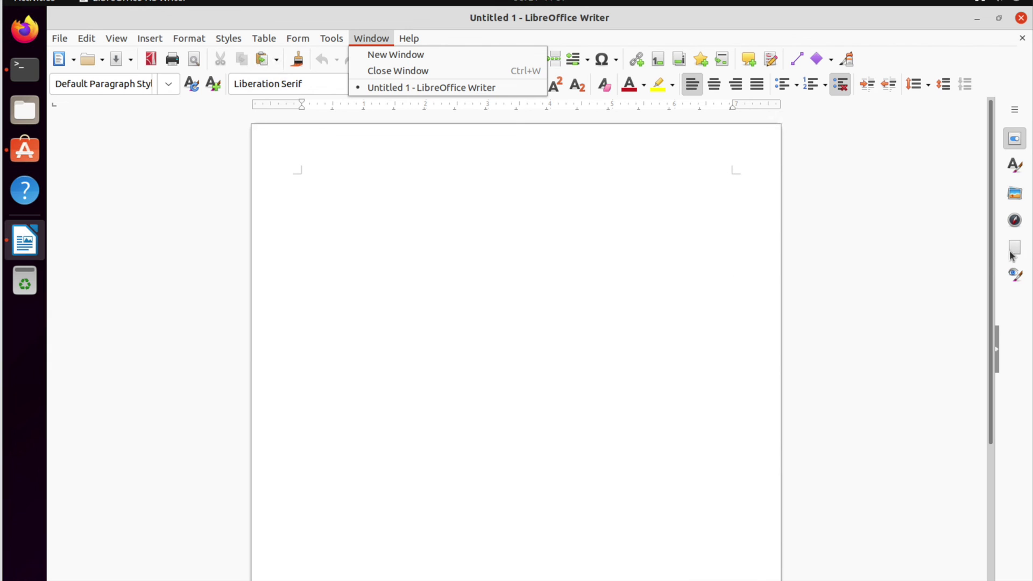
left_click(146, 42)
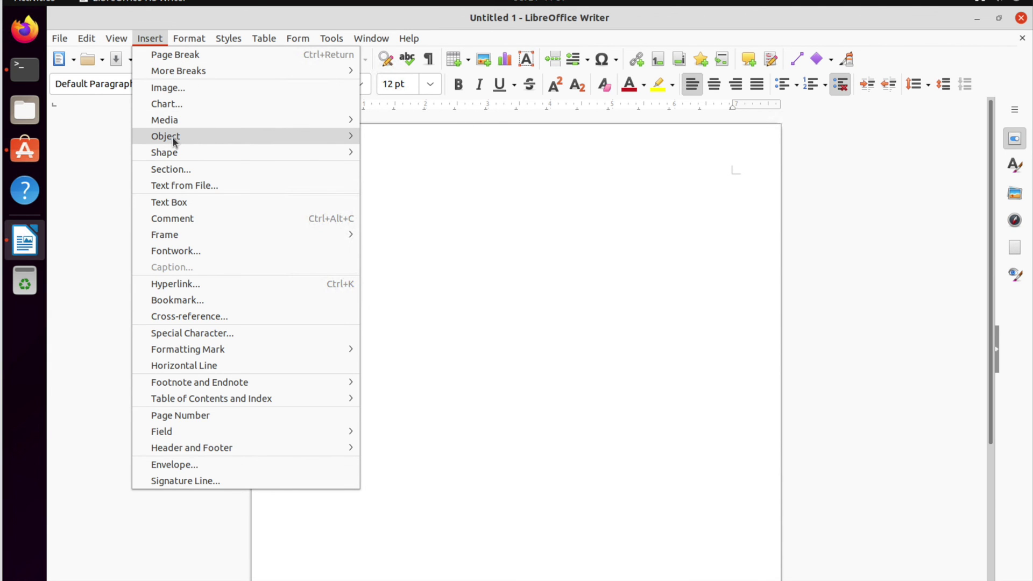
mouse_move(174, 142)
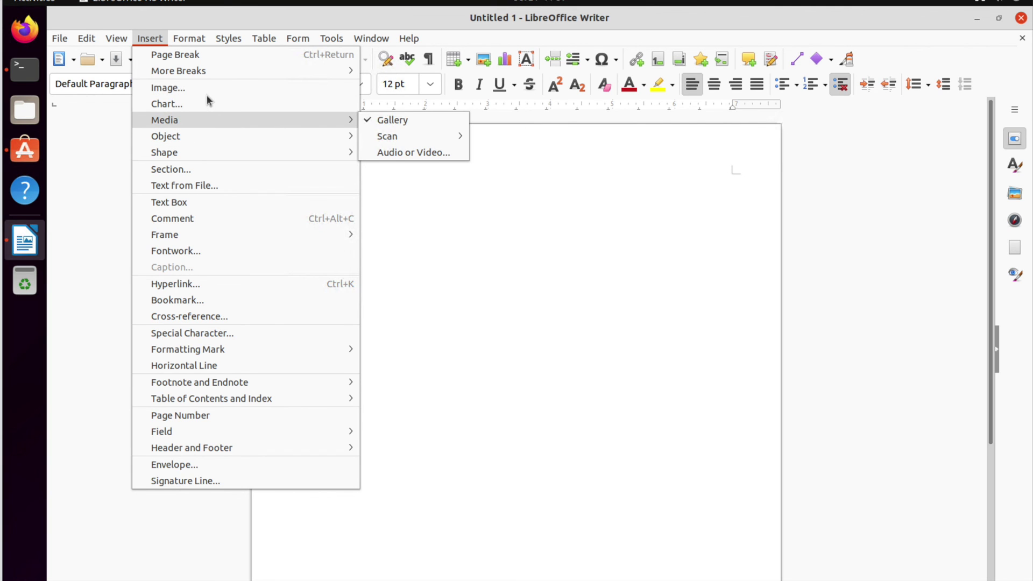
left_click(412, 44)
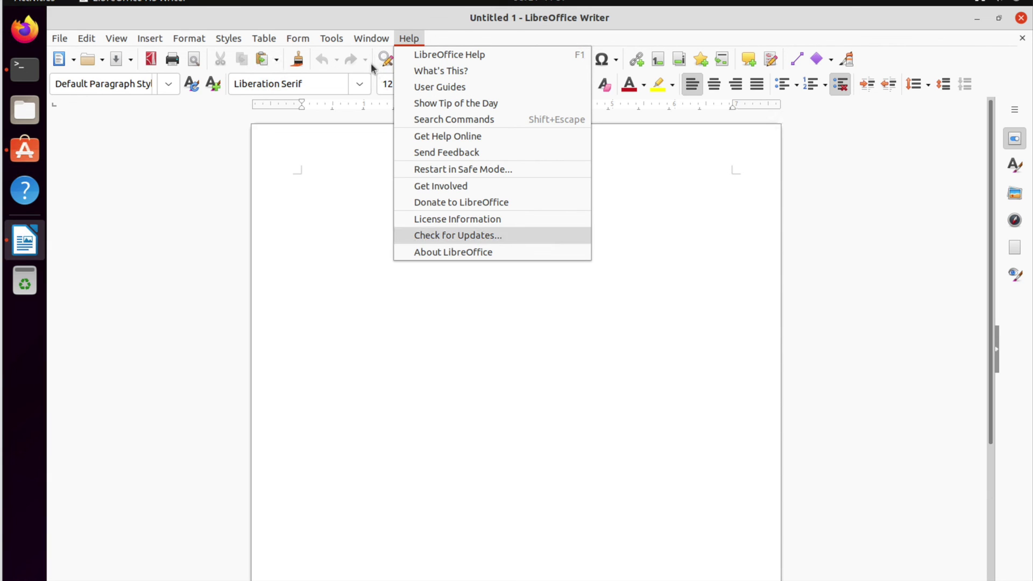
Close the LibreOffice Writer window with its blank untitled document
left_click(69, 42)
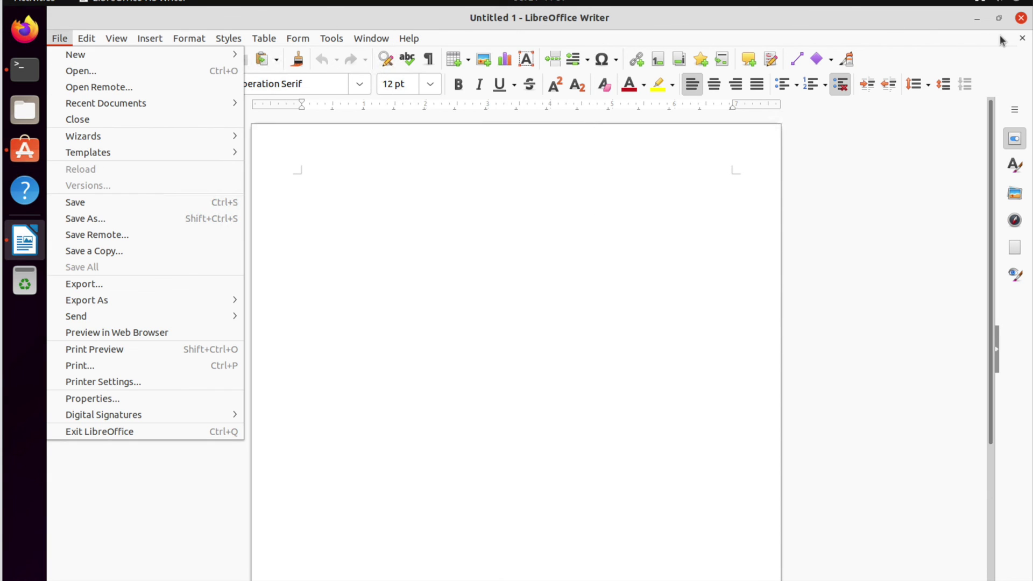
left_click(1021, 20)
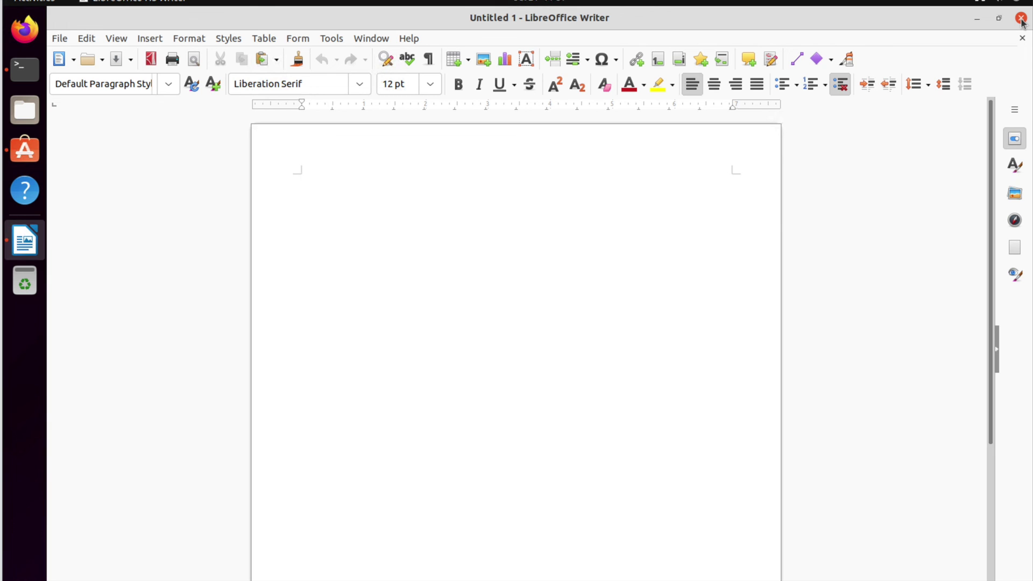
left_click(1021, 20)
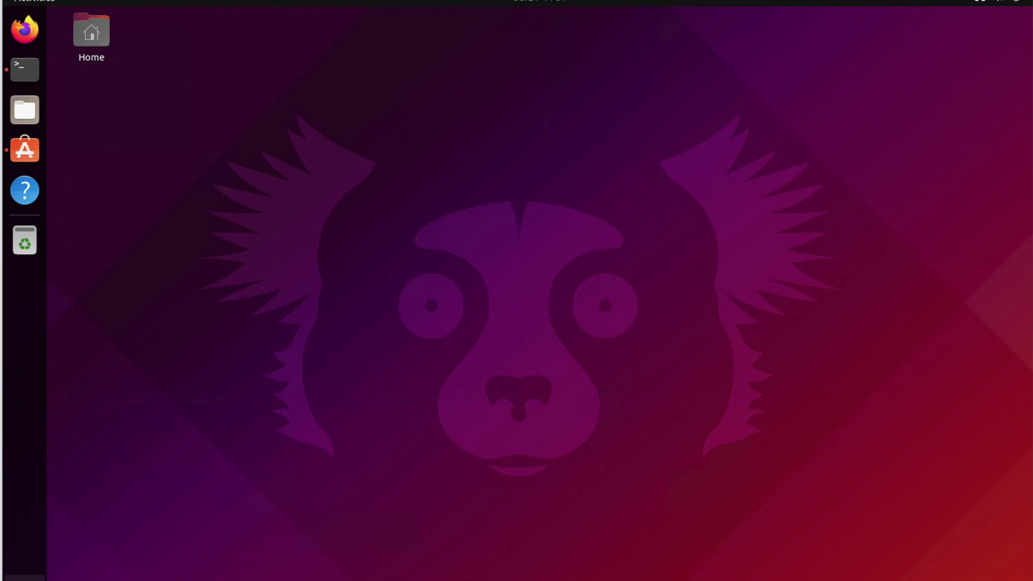
Launch LibreOffice Draw and draw a diagonal arrow about 3.5 inches wide and 1.1 inches high on the upper page
left_click(24, 578)
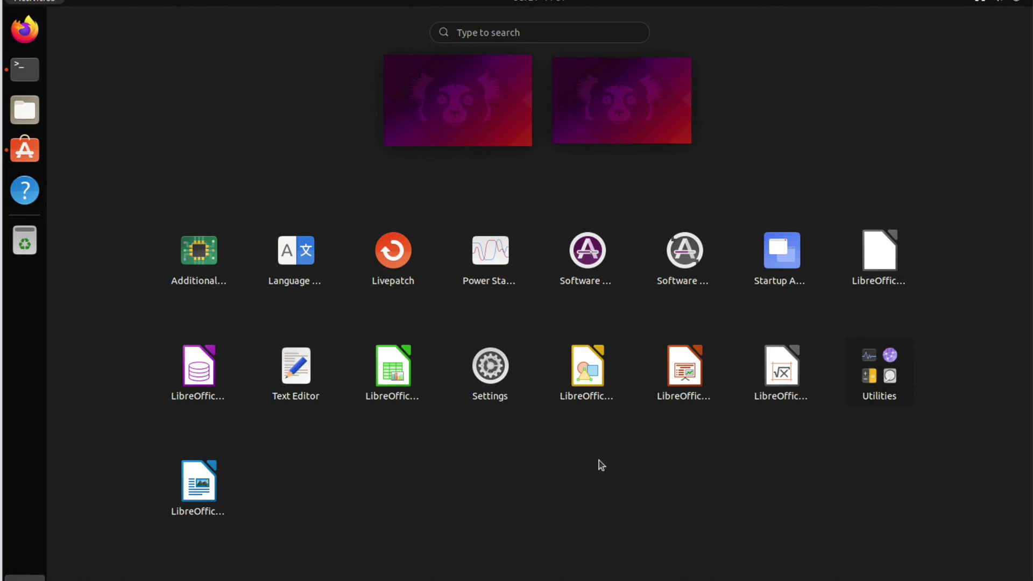
left_click(589, 371)
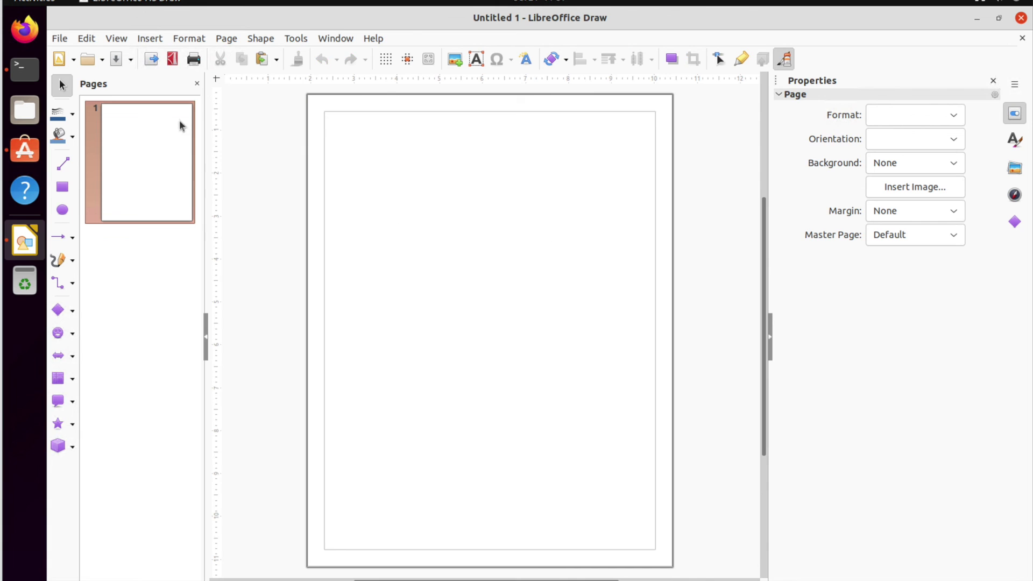
left_click(58, 237)
left_click_drag(400, 252, 550, 298)
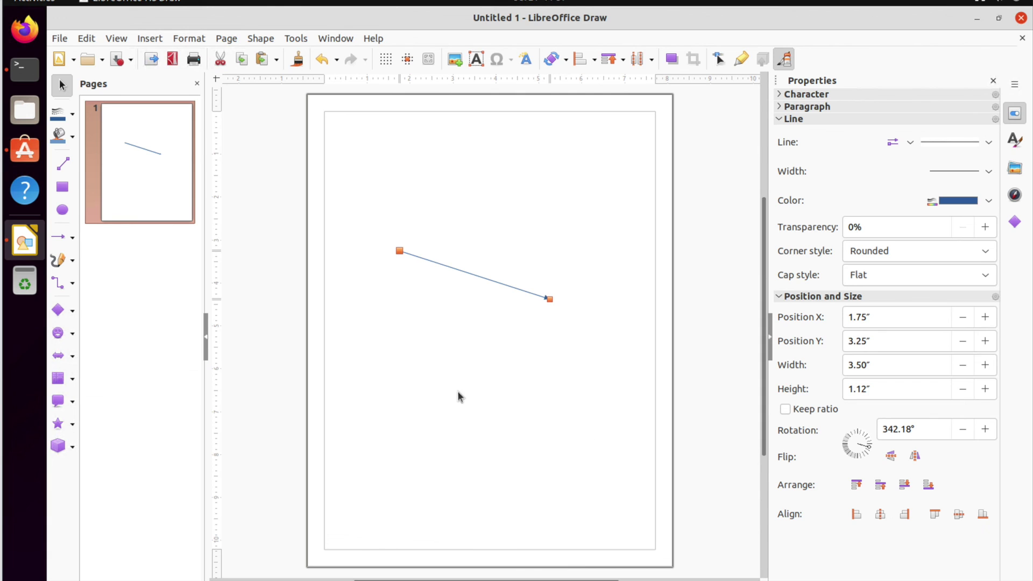
left_click_drag(410, 304, 535, 384)
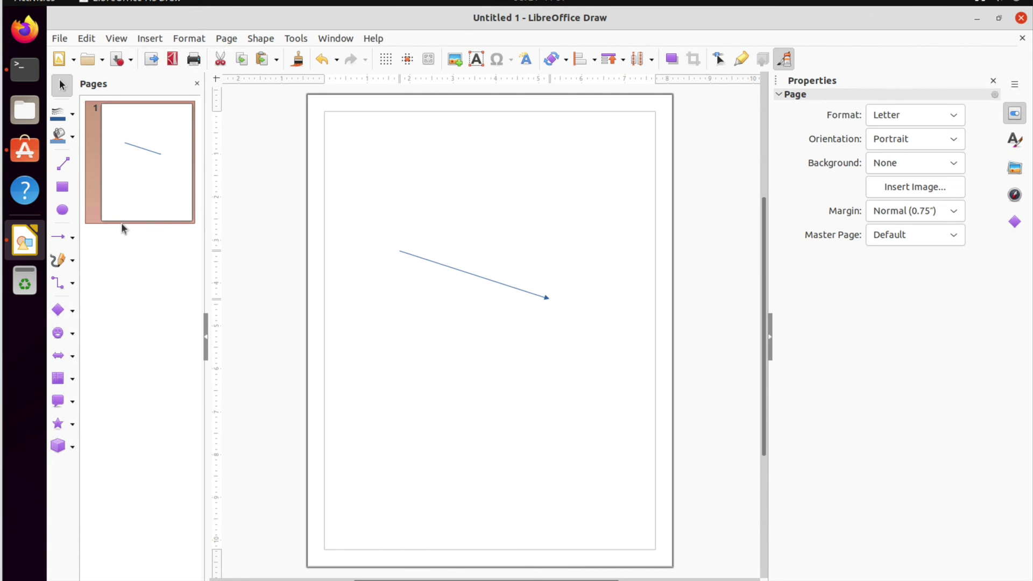
Close the untitled drawing without saving it and launch LibreOffice Impress
left_click(1021, 19)
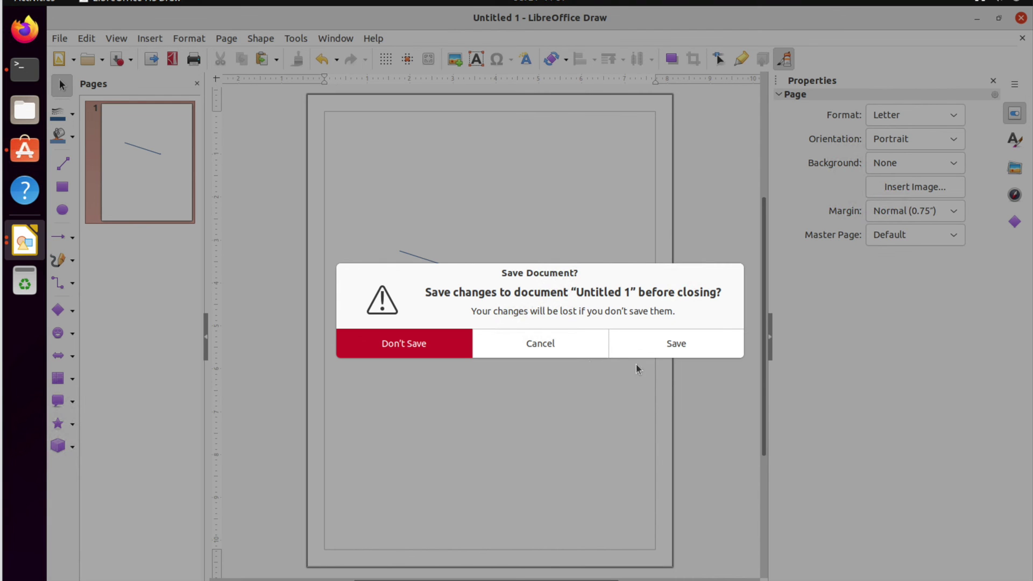
left_click(455, 357)
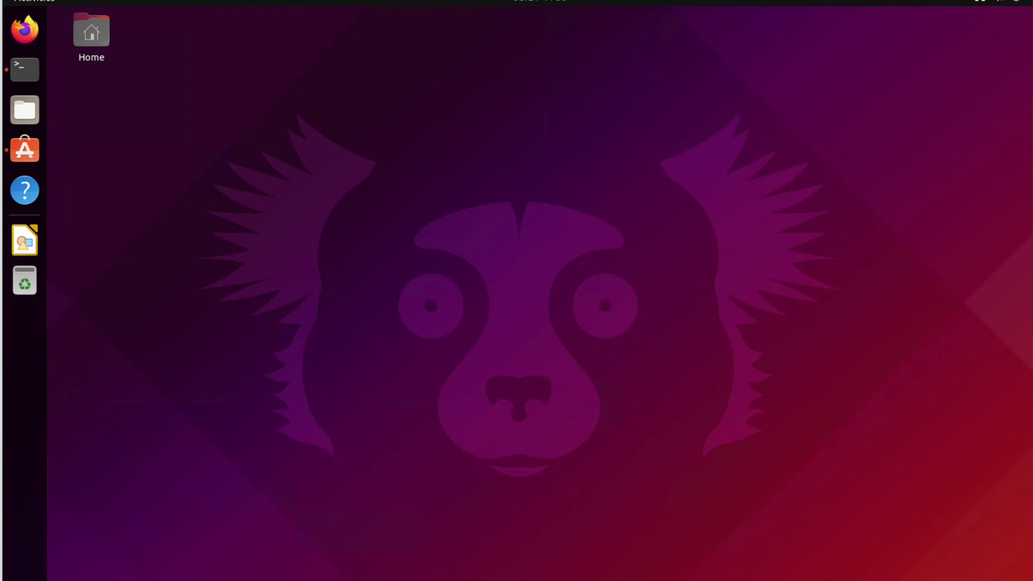
left_click(25, 577)
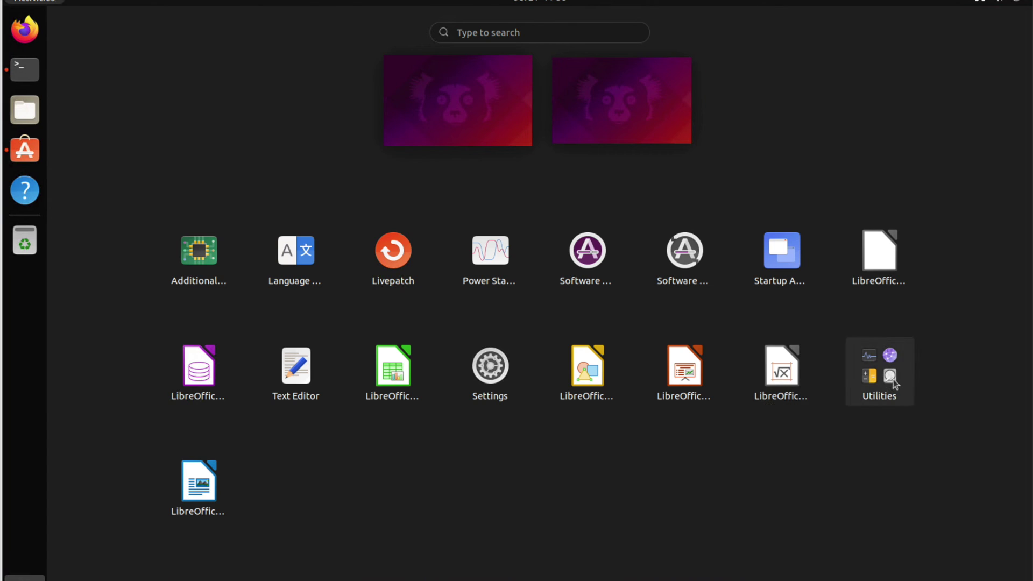
left_click(687, 374)
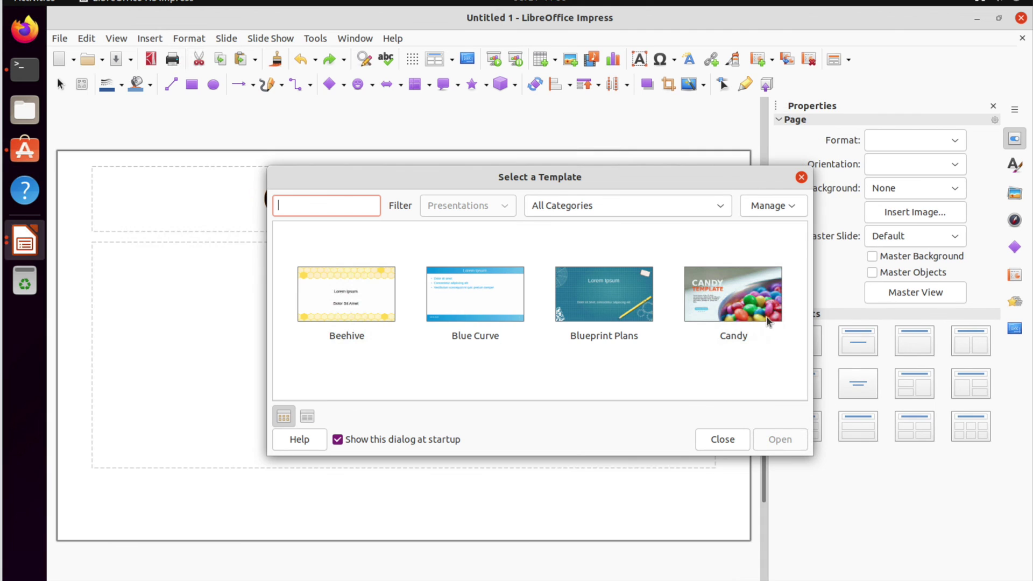
Browse the presentation templates and create a presentation from the Growing Liberty template
scroll(762, 325, "down", 10)
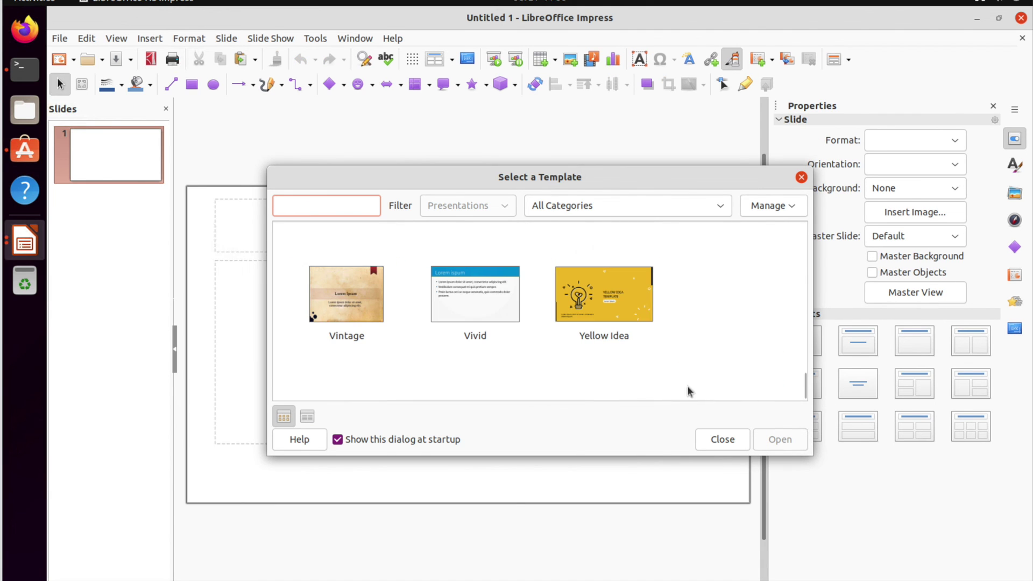
scroll(526, 322, "up", 6)
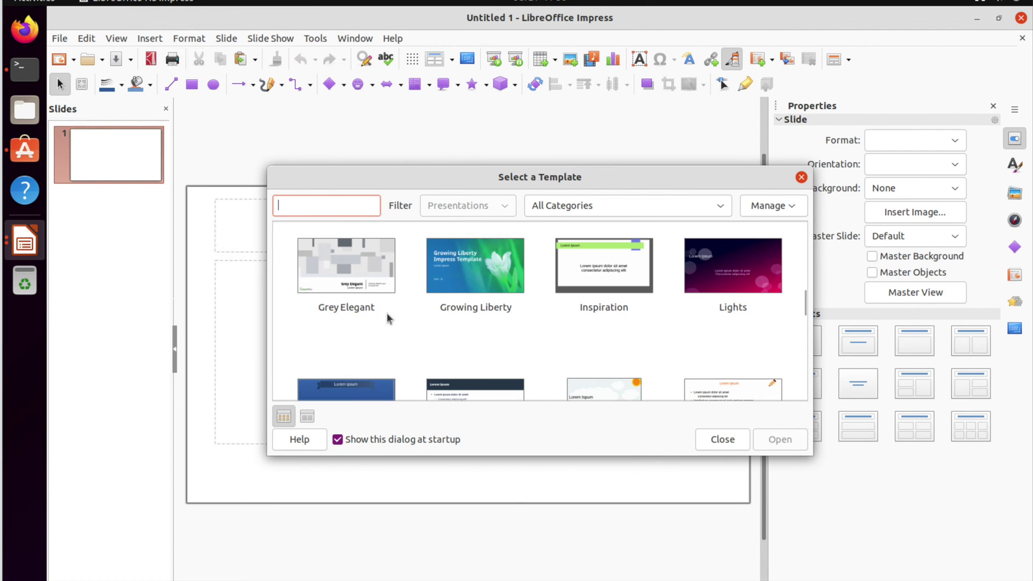
left_click(497, 281)
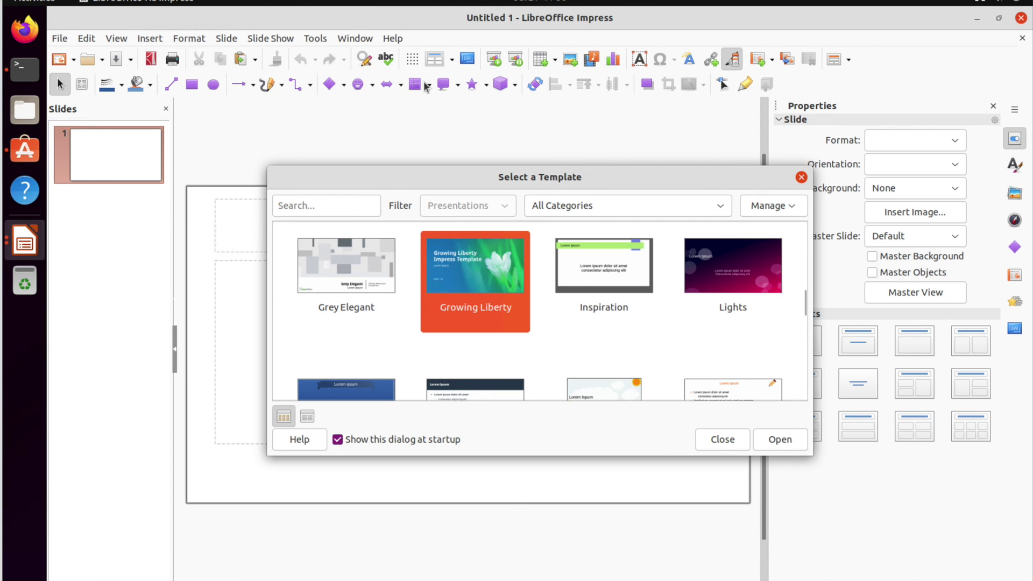
key("Return")
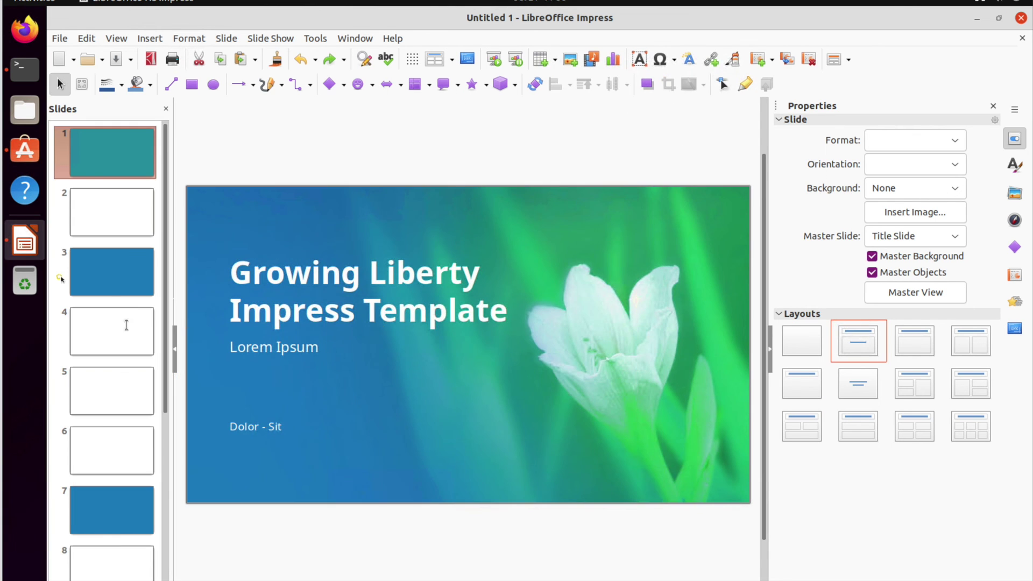
Look through the template presentation from slide 4 to slide 12, and quit Impress
left_click(121, 329)
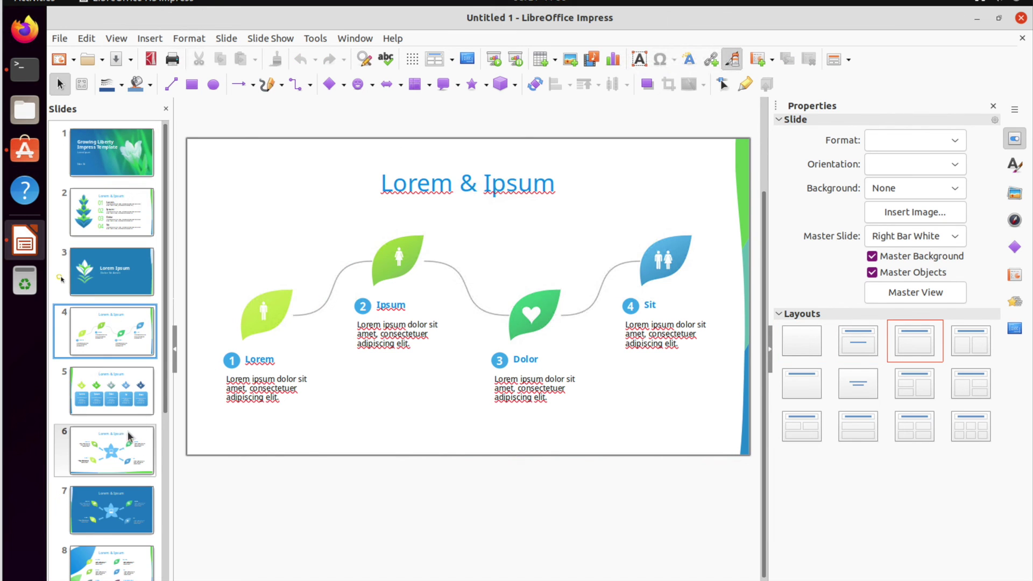
key("Down")
key("Down")
key("Down")
key("Down")
key("Down")
key("Down")
key("Down")
key("Down")
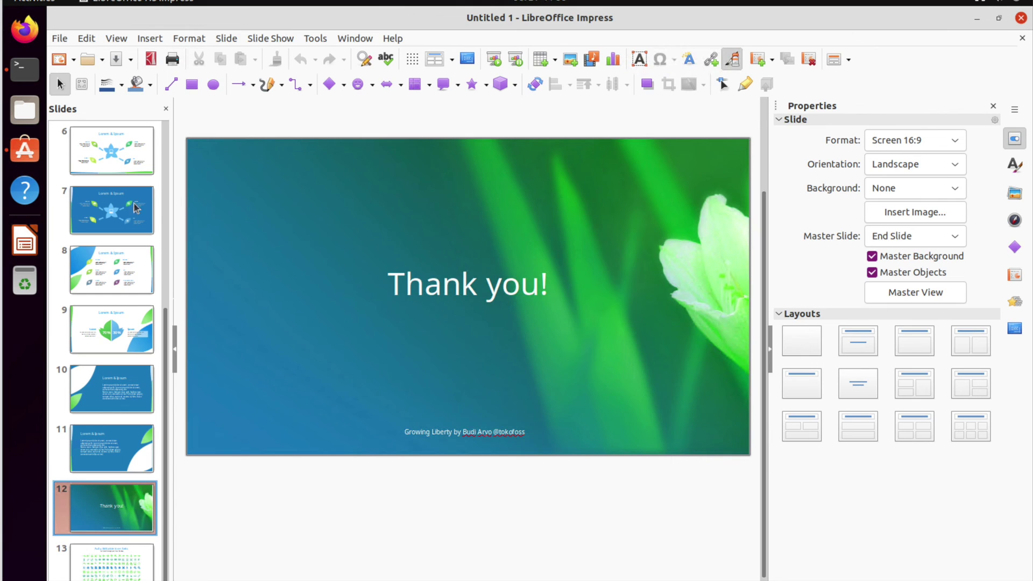
key("ctrl+q")
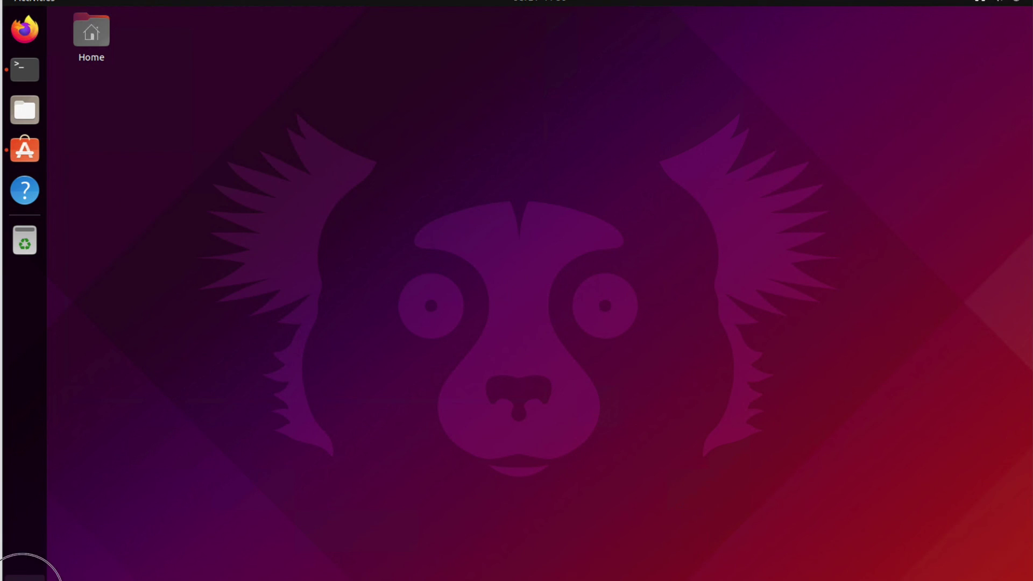
left_click(24, 575)
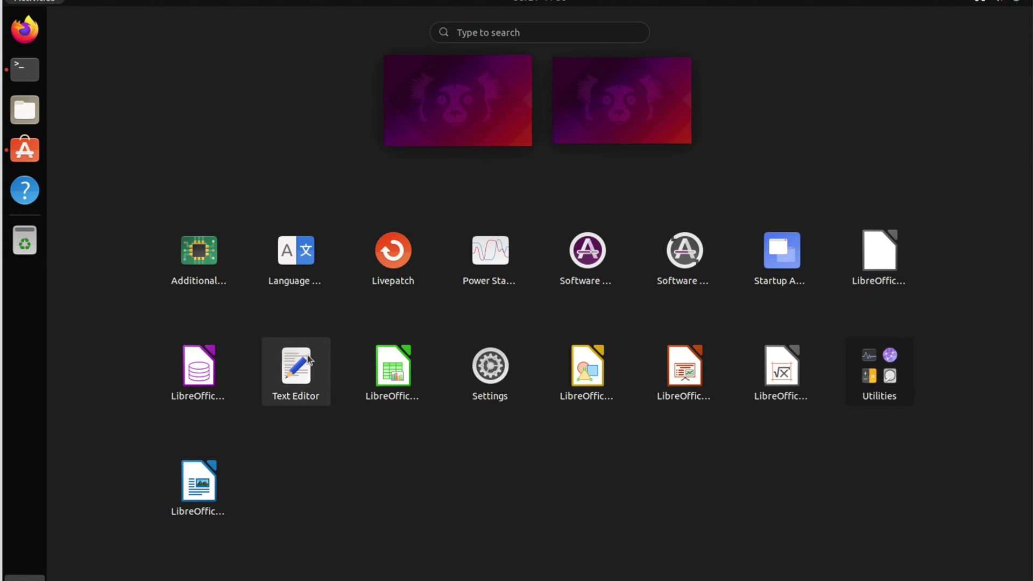
left_click(406, 379)
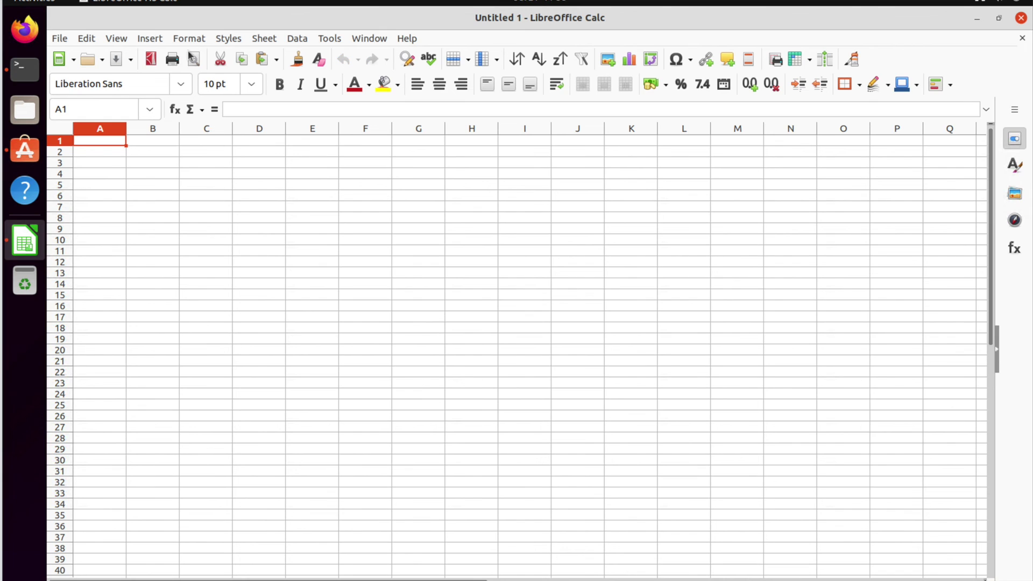
left_click(151, 38)
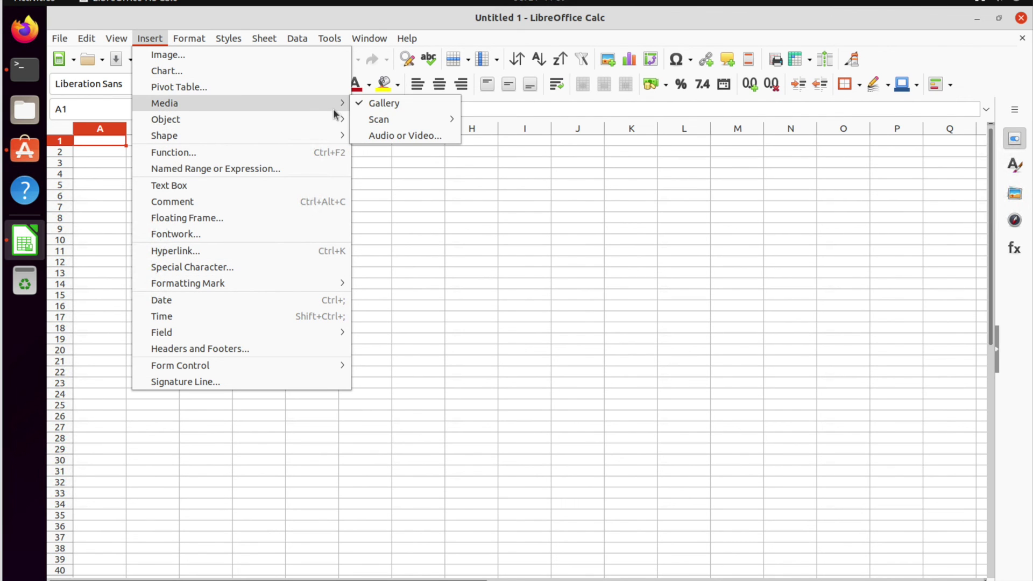
mouse_move(329, 121)
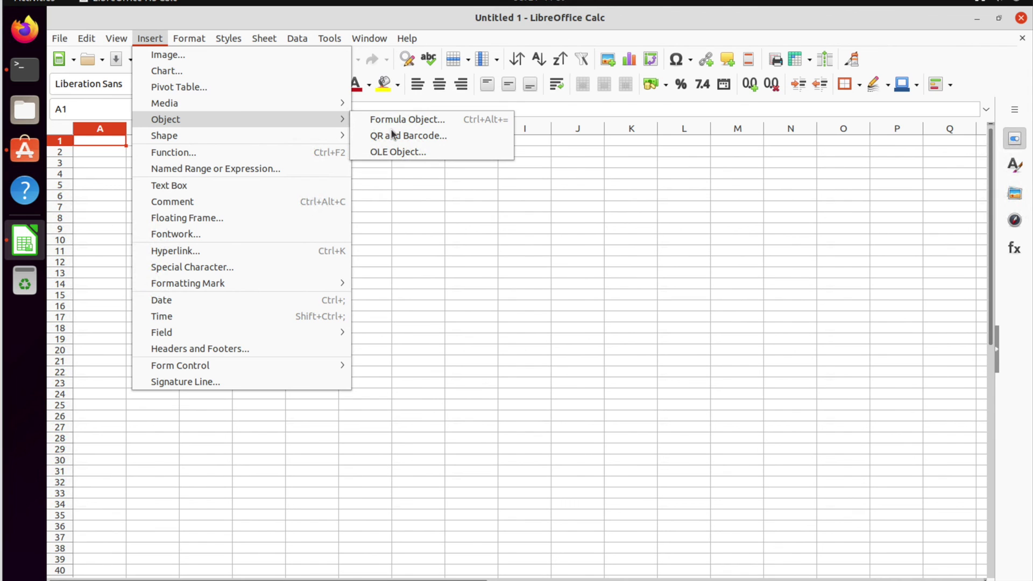
left_click(408, 136)
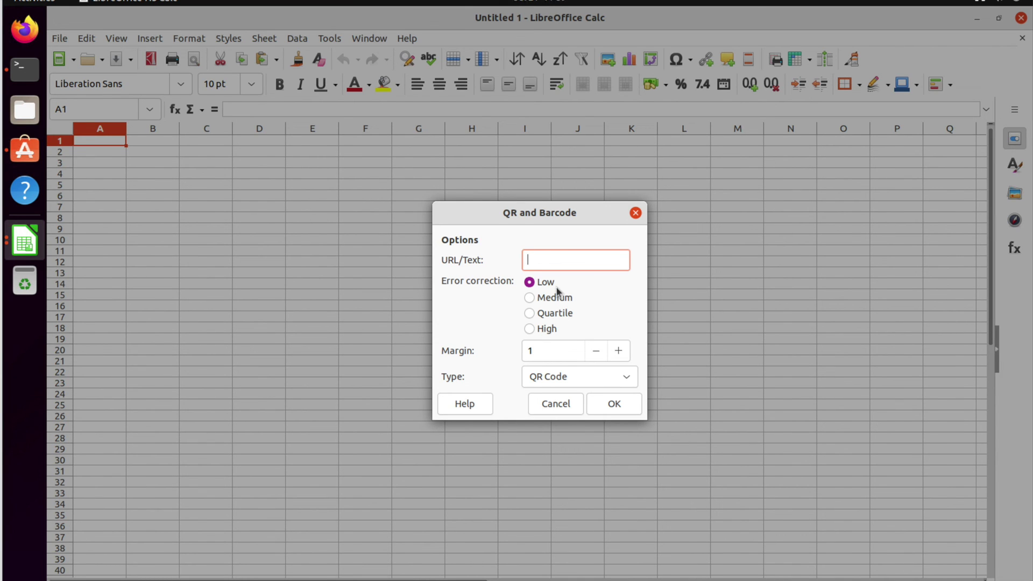
type("www.techgurukul.com")
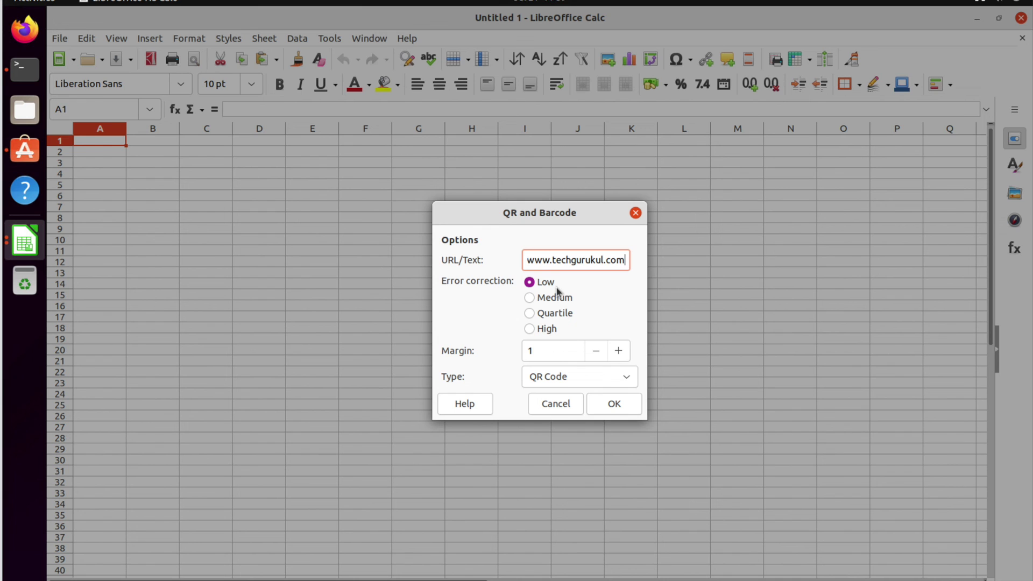
left_click(616, 405)
left_click(618, 408)
left_click_drag(132, 189, 332, 223)
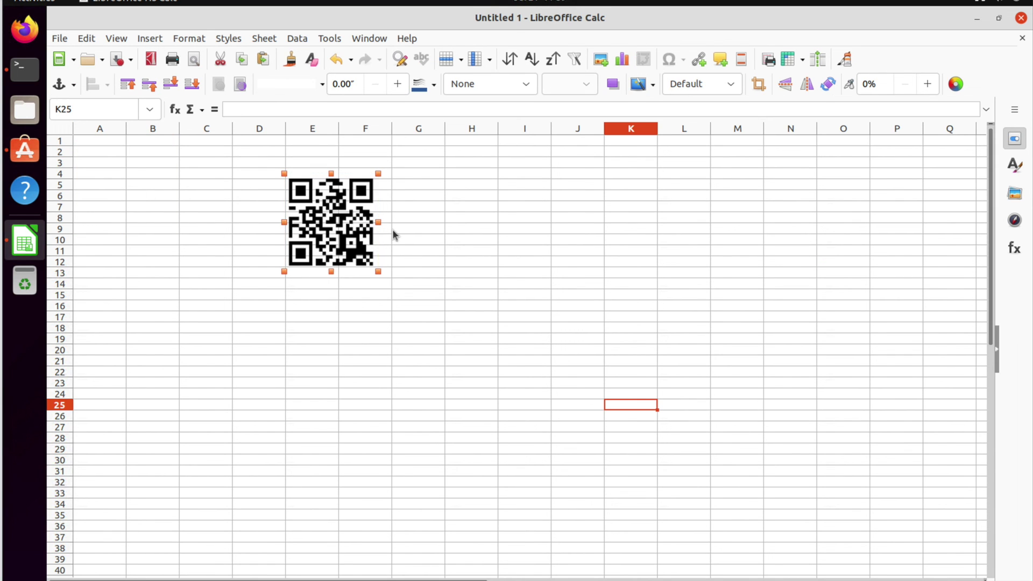
Delete the QR code from the sheet and close the untitled spreadsheet without saving
key("Delete")
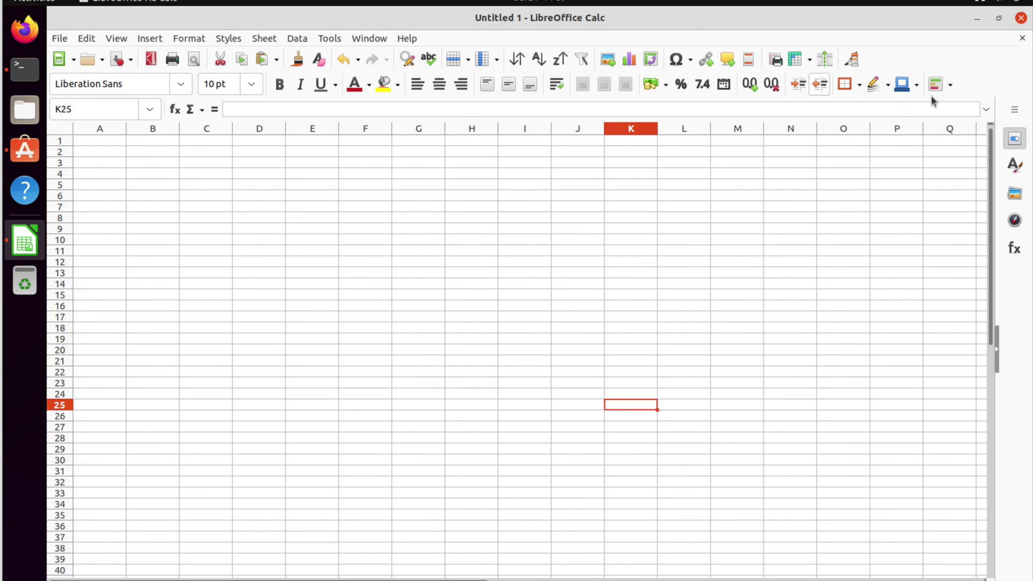
left_click(1020, 20)
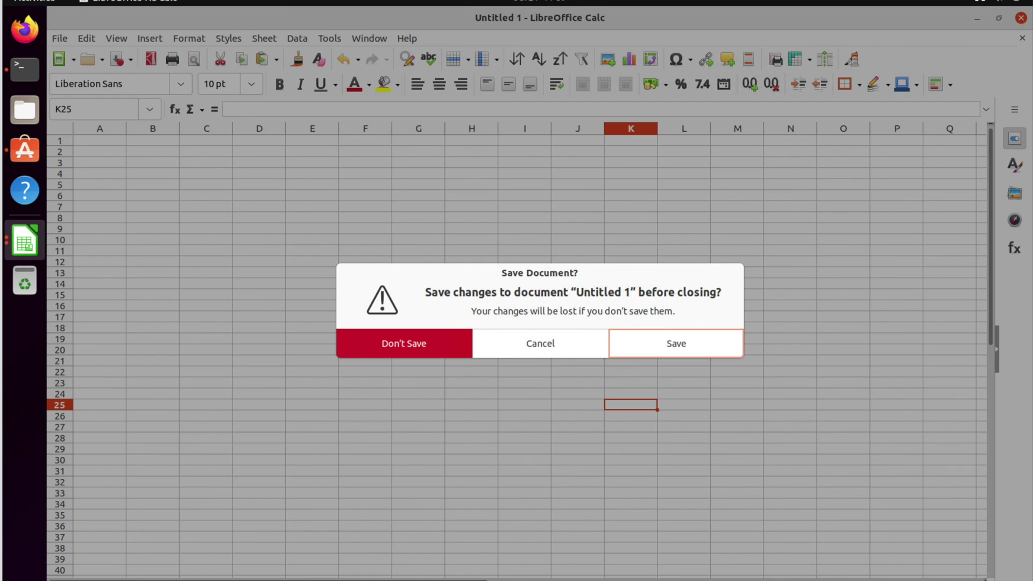
left_click(404, 346)
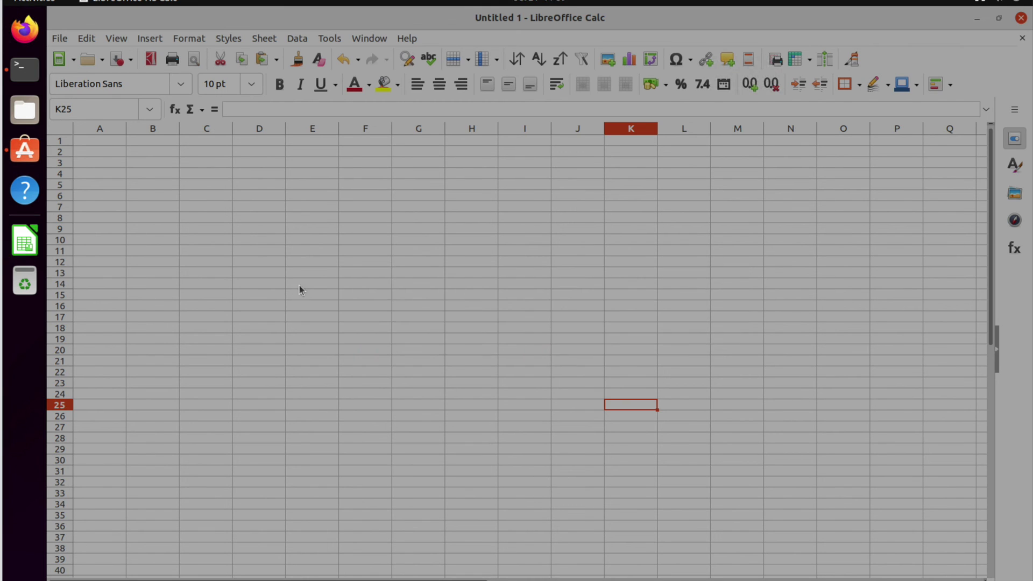